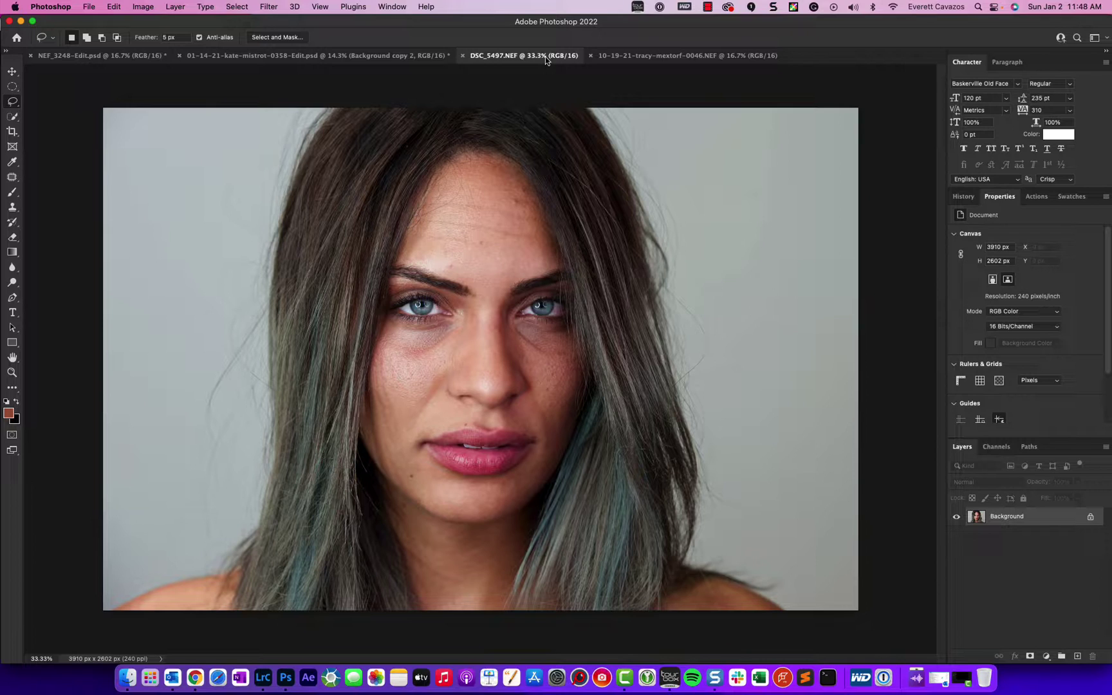
- Switch to the NEF_3248-Edit.psd document and look at which Retouch4me filters are available
click(107, 55)
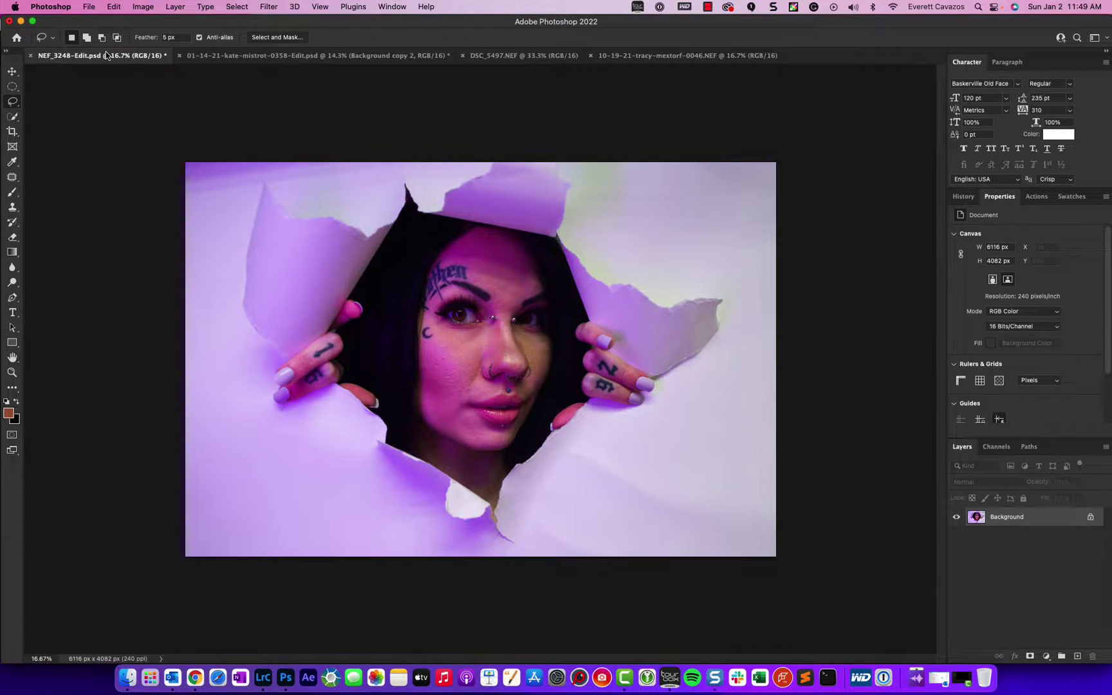
click(269, 6)
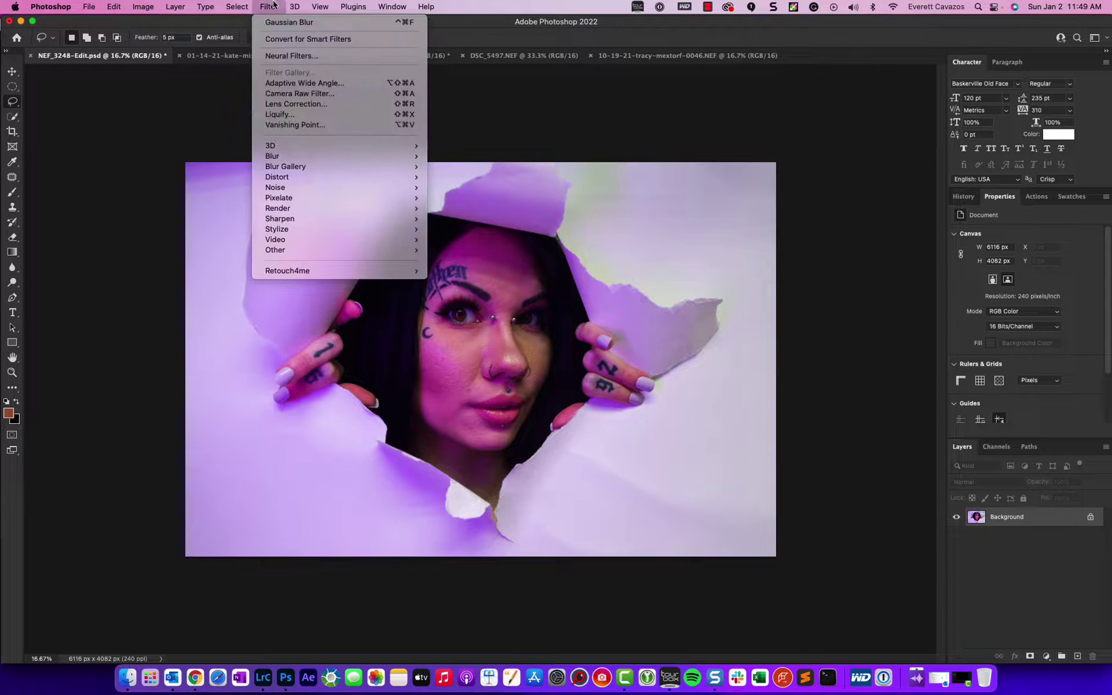
mouse_move(342, 273)
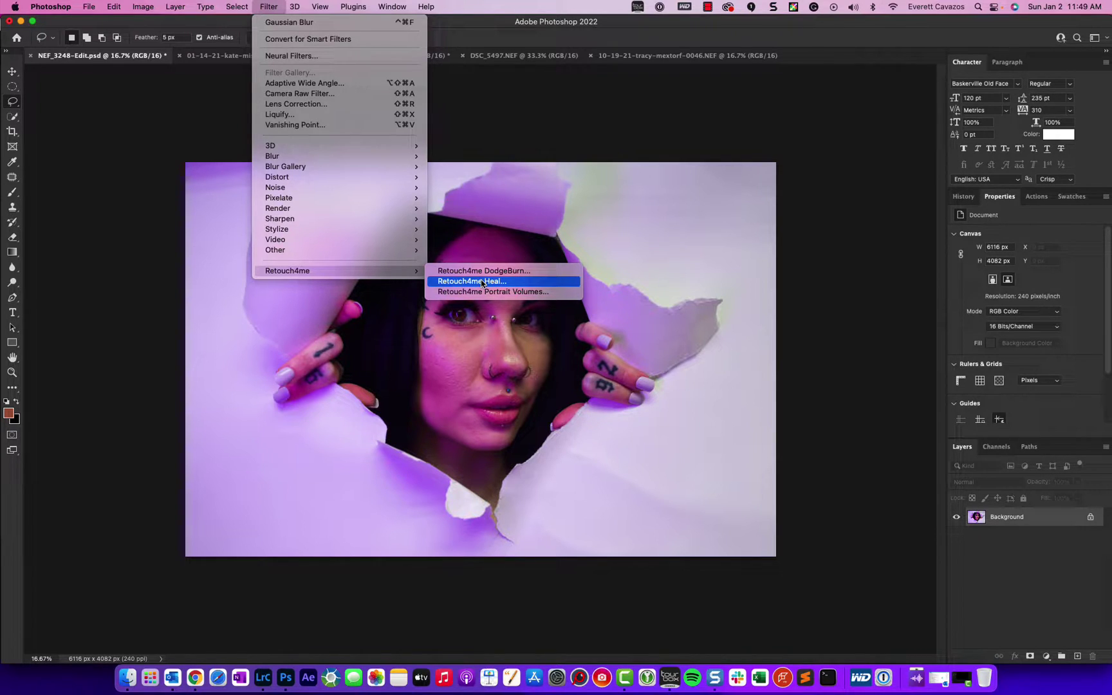
- Search the Mac's installed applications for "retouch" and return to the open Photoshop document
click(150, 676)
text(retouch)
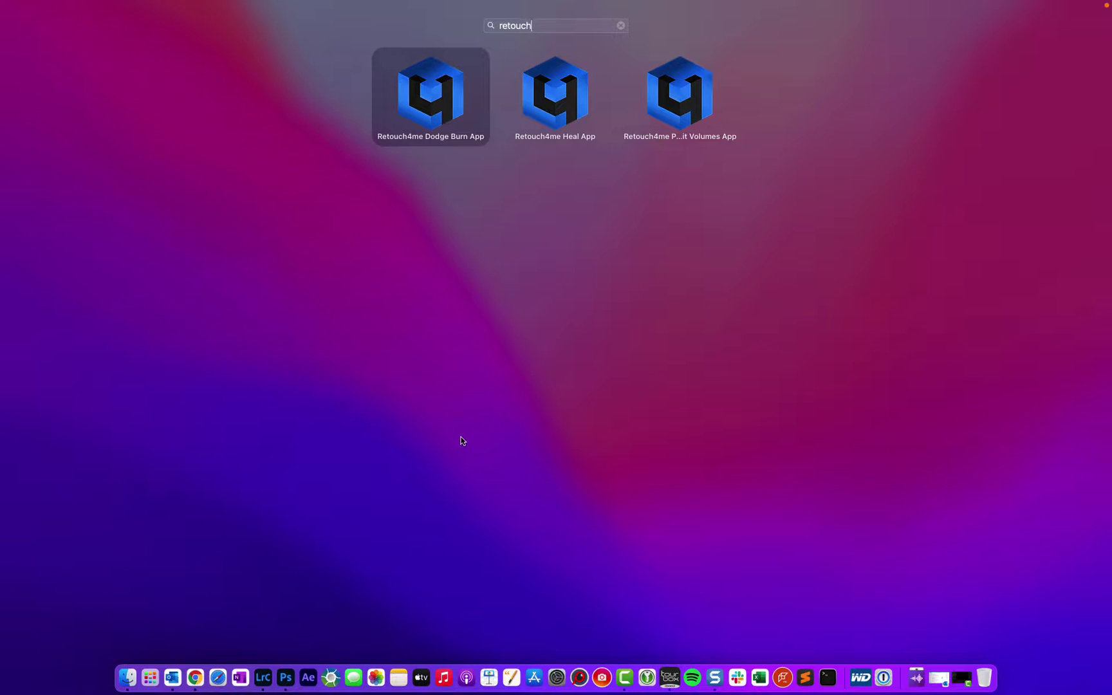
key(Escape)
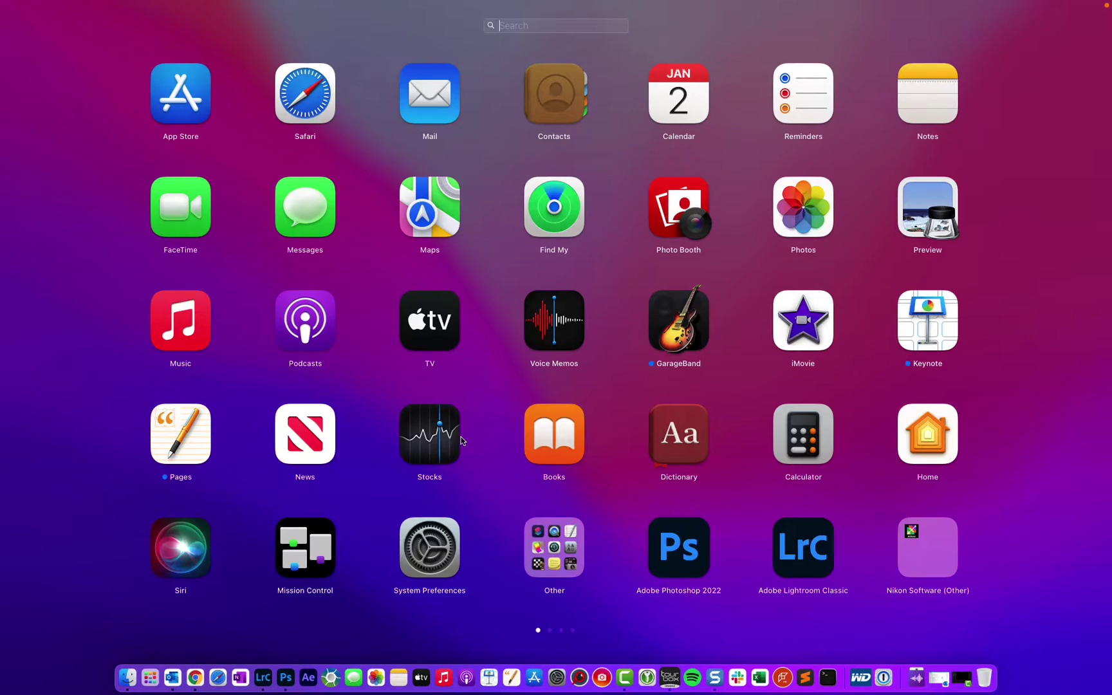
click(535, 169)
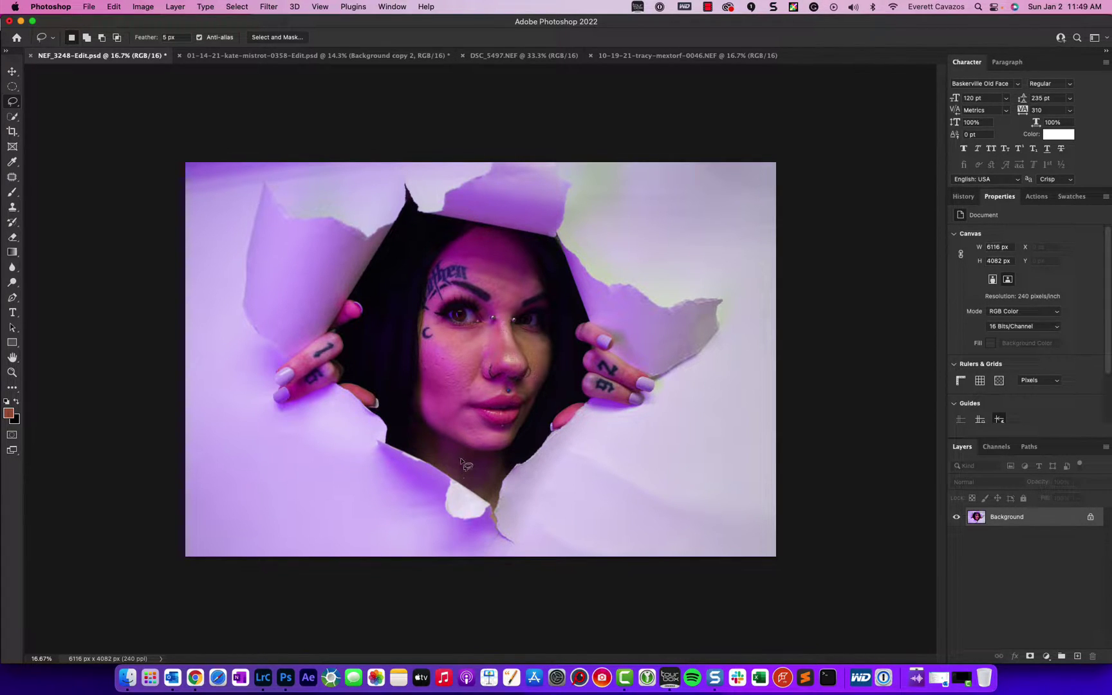
scroll(467, 465, up, 4)
scroll(475, 440, down, 5)
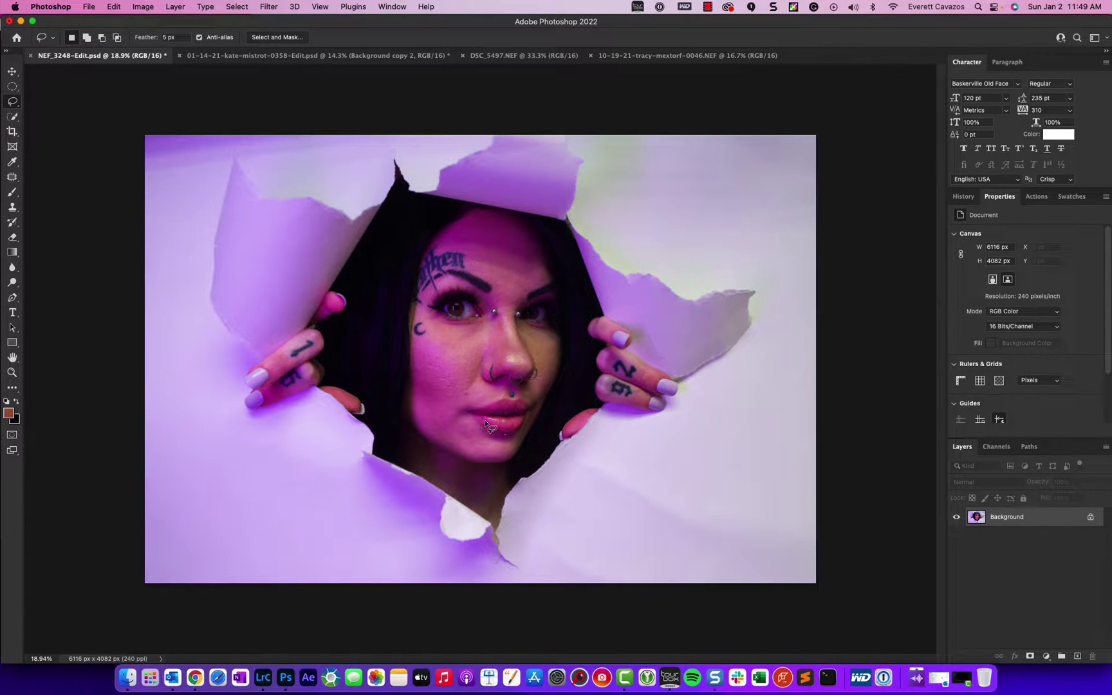
key(super+plus)
key(super+0)
click(258, 56)
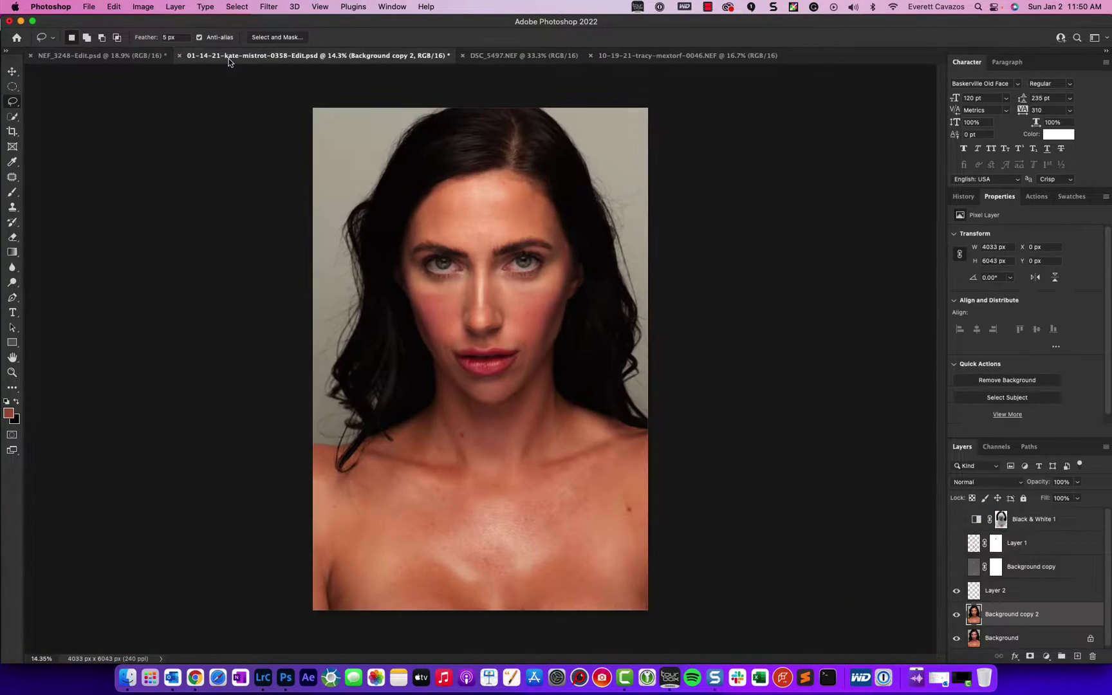
click(99, 55)
- Duplicate the Background layer and run the Retouch4me Heal filter on the copy in an enlarged window
click(963, 196)
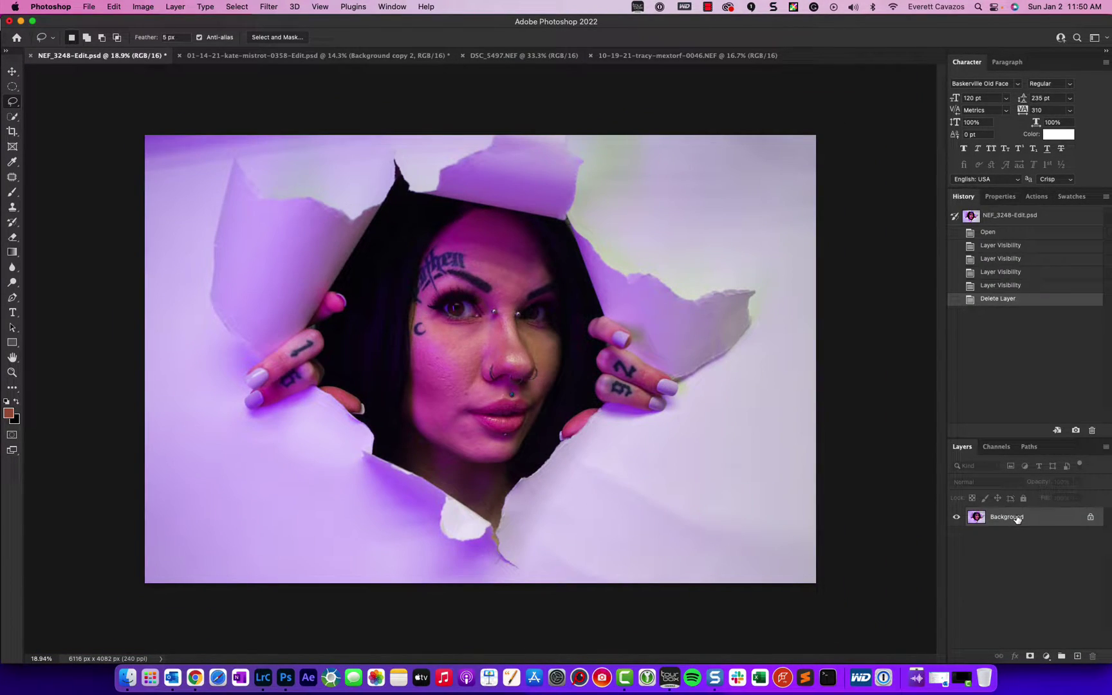
key(super+j)
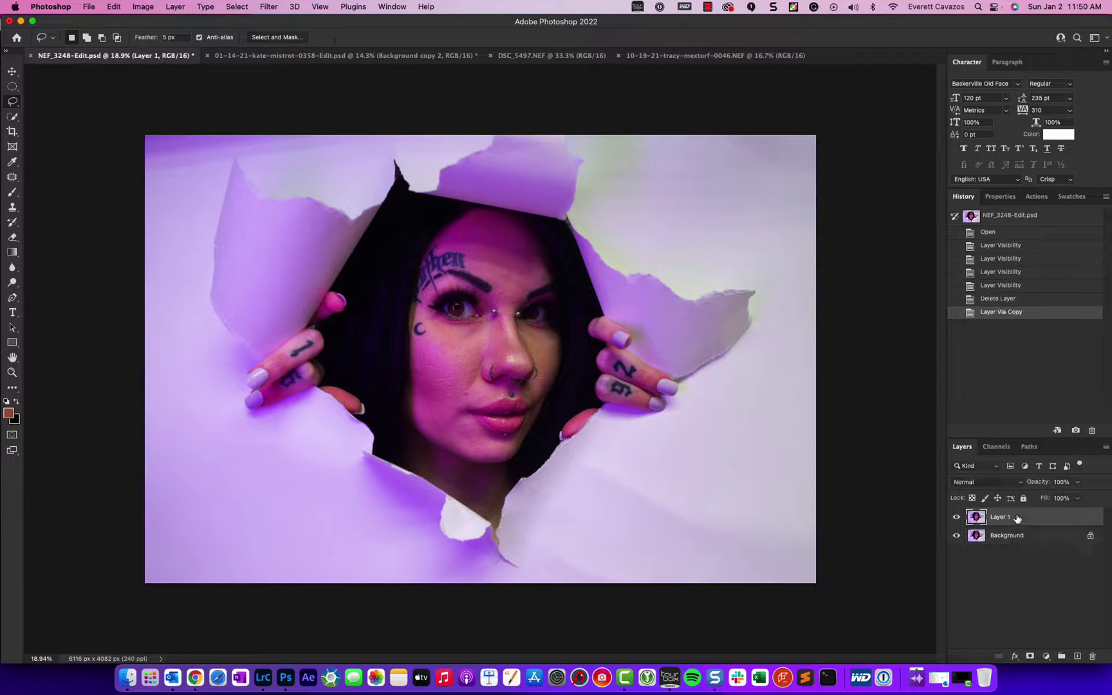
click(270, 7)
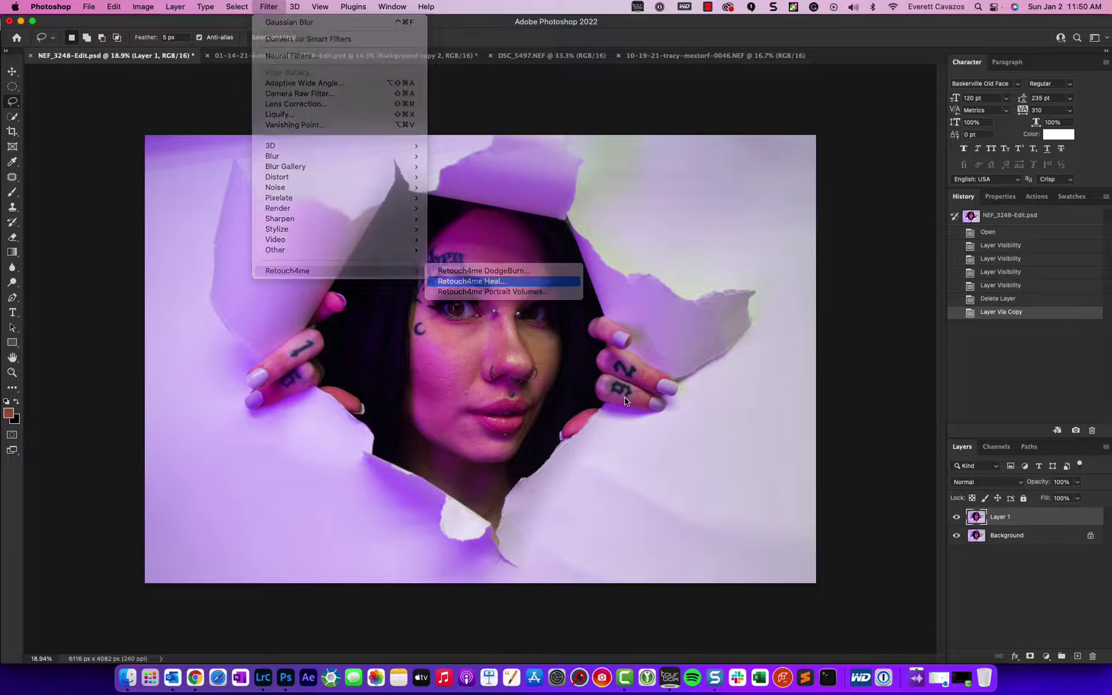
click(482, 284)
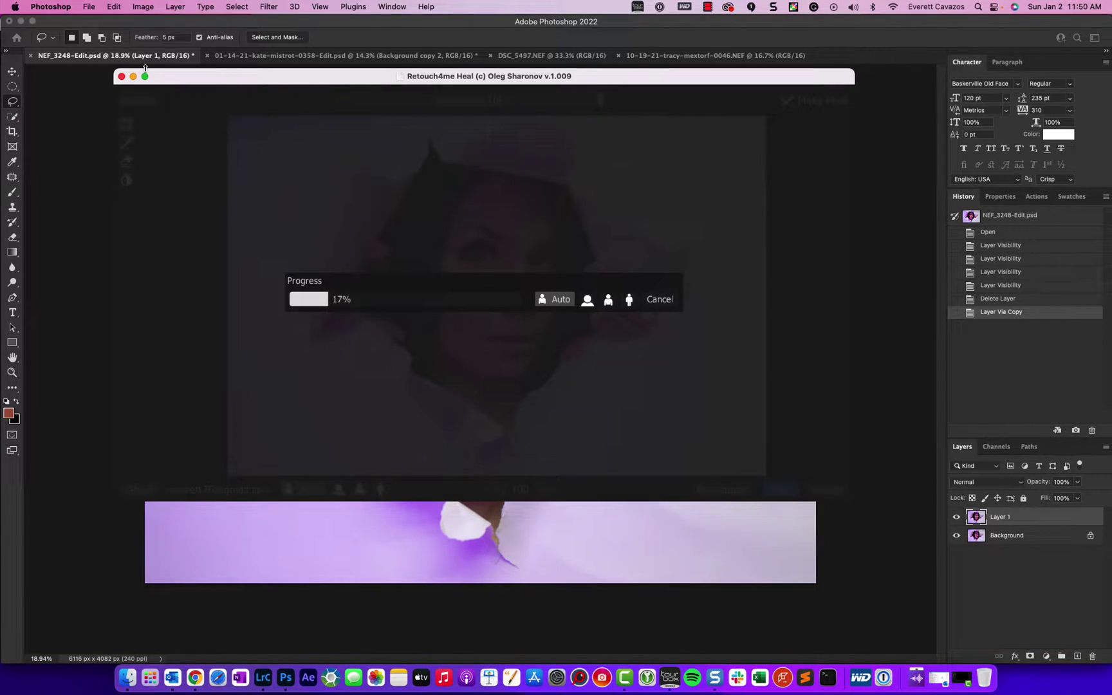
click(145, 76)
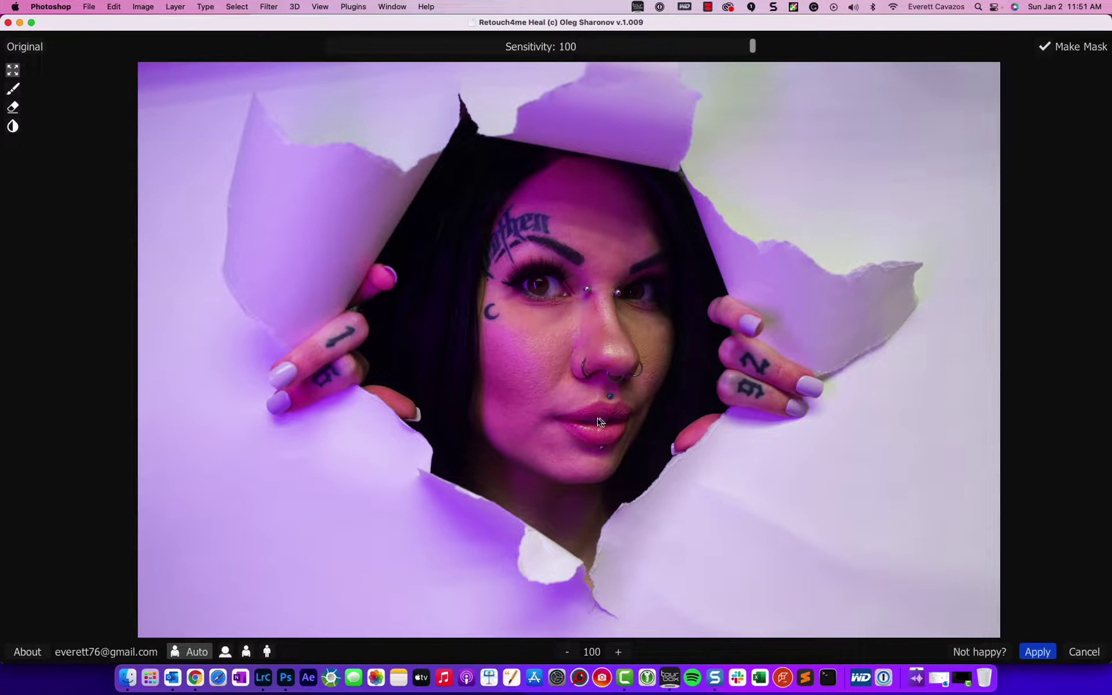
- Examine the healed skin around the eyes, nose and cheeks up close, comparing it with the original
scroll(600, 422, up, 5)
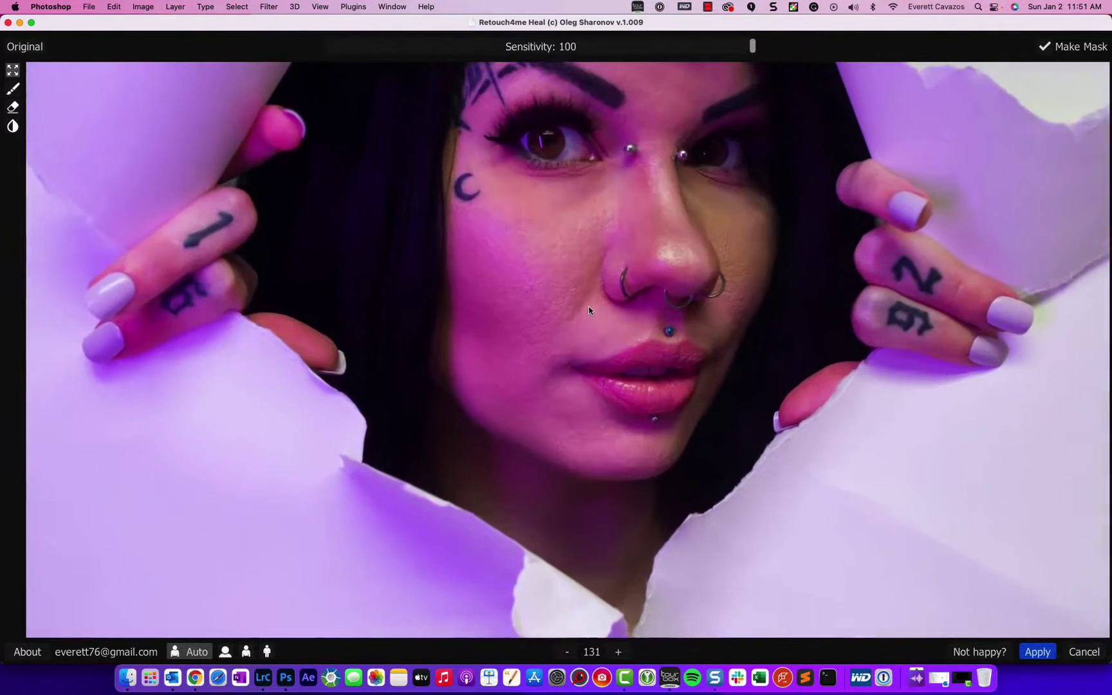
drag(589, 310, 489, 426)
scroll(479, 428, up, 3)
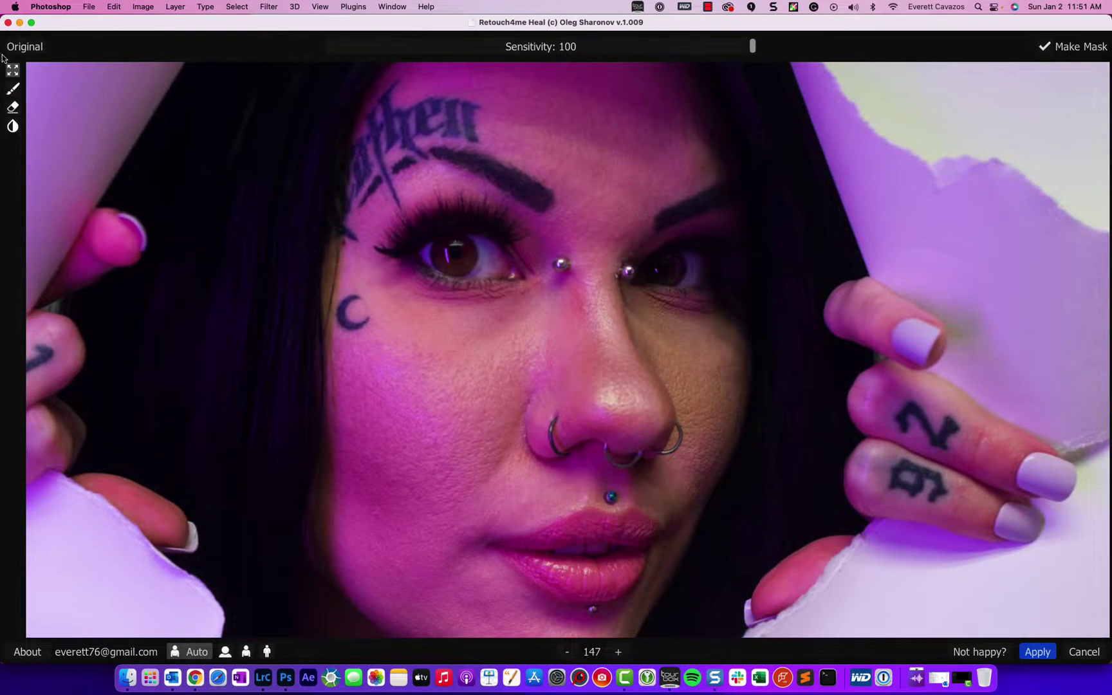
click(27, 48)
scroll(462, 484, up, 5)
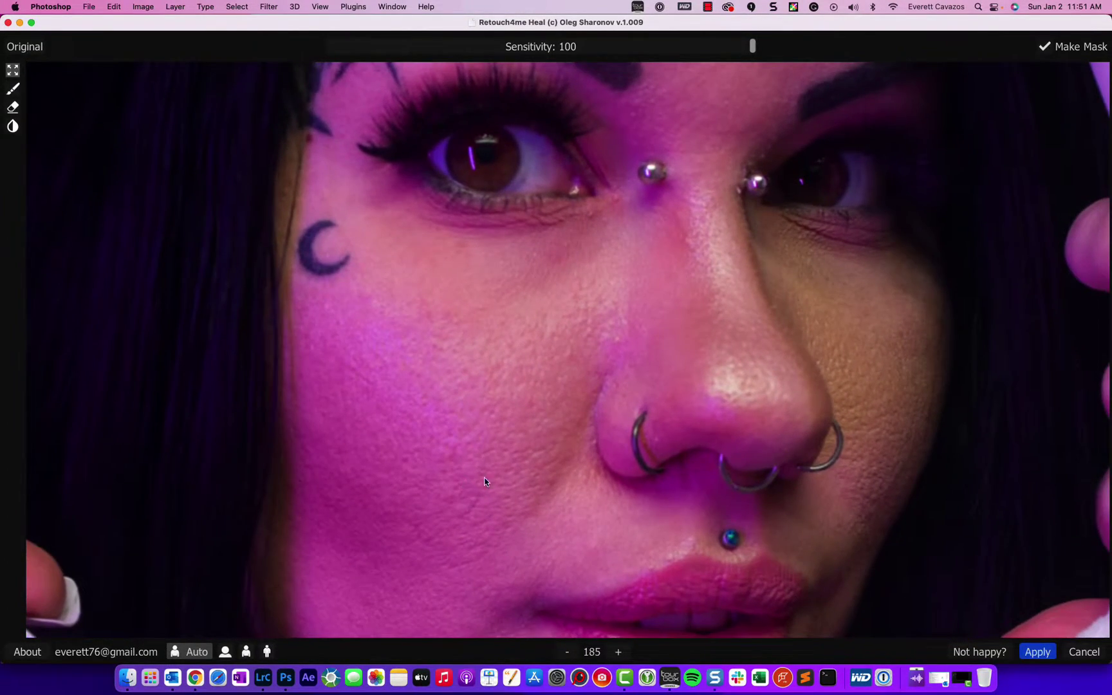
drag(485, 482, 567, 453)
scroll(566, 452, up, 3)
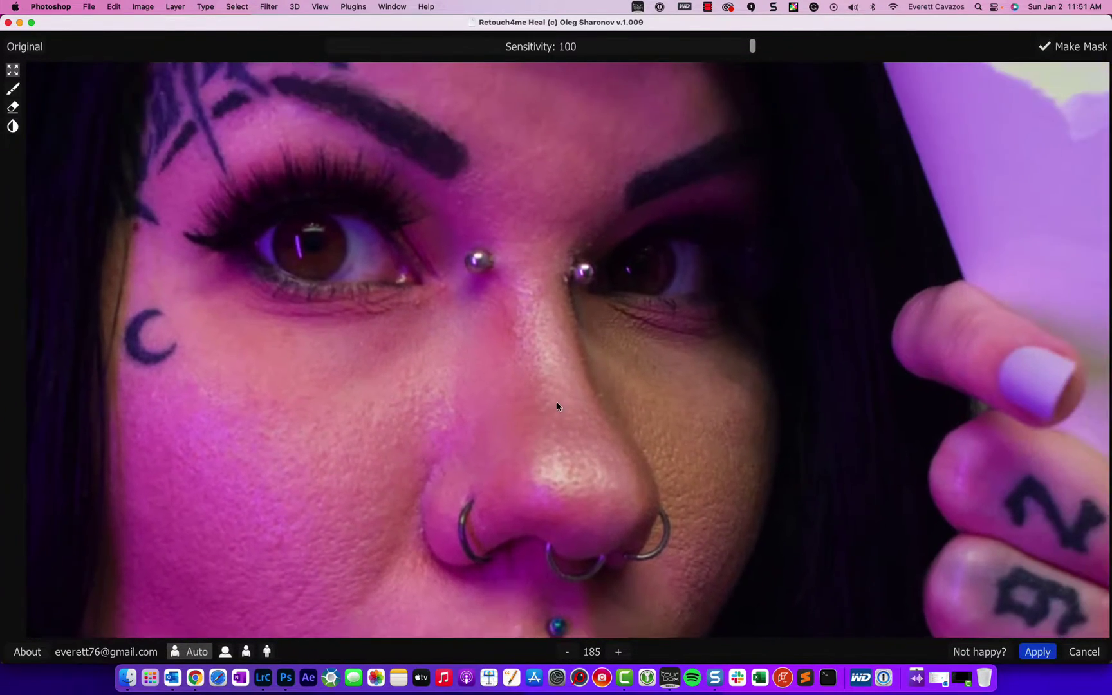
- Compare the healed cheek and mouth area with the original image twice, ending on the healed version
scroll(574, 377, down, 5)
scroll(383, 356, down, 3)
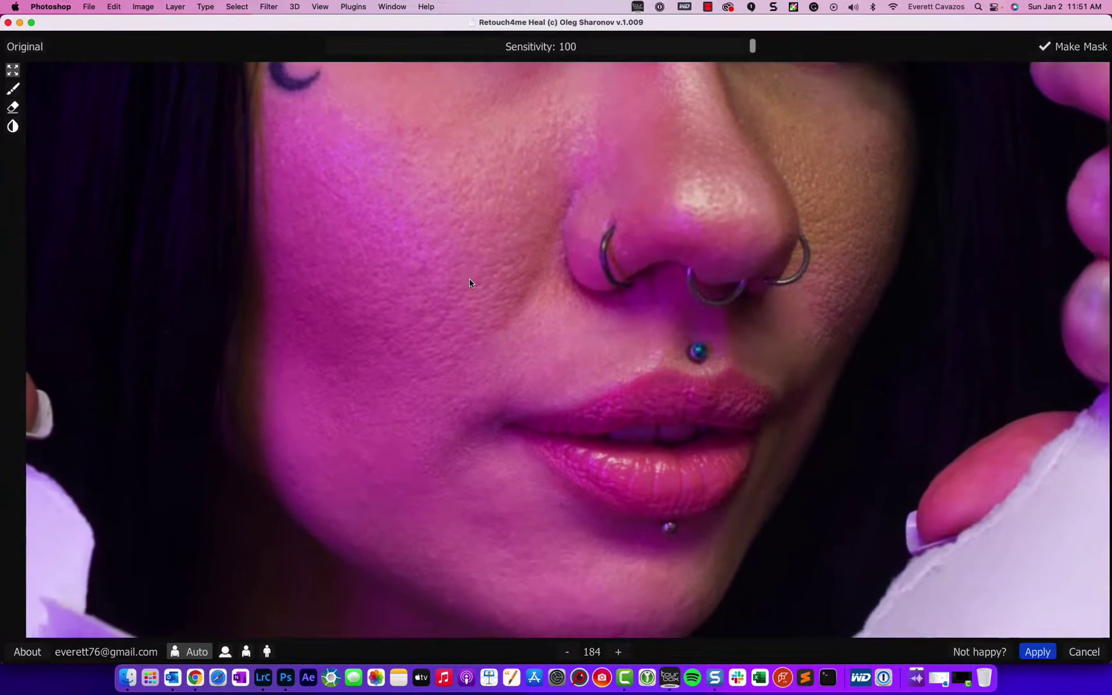
scroll(469, 279, up, 1)
click(40, 51)
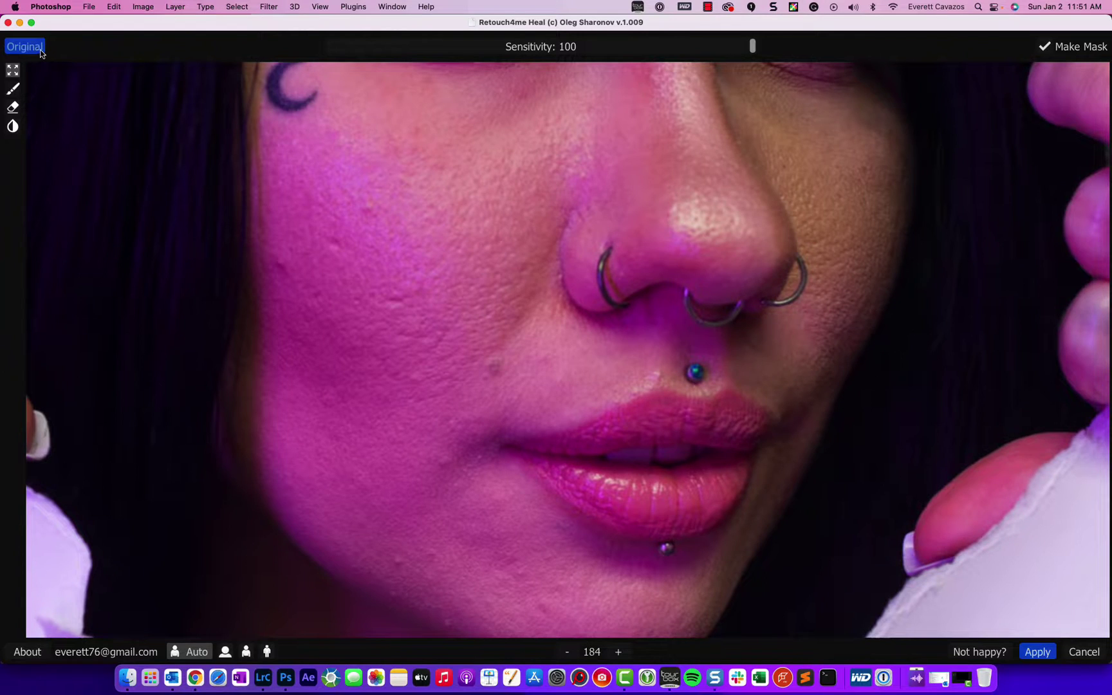
click(40, 52)
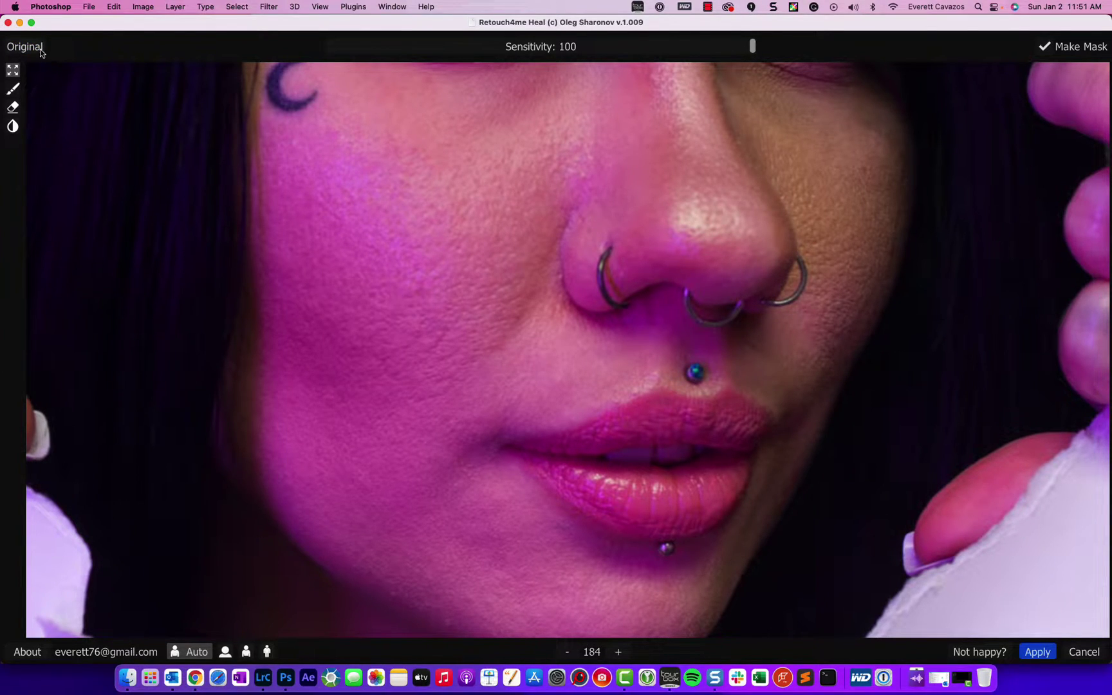
click(40, 49)
click(40, 50)
scroll(340, 229, down, 2)
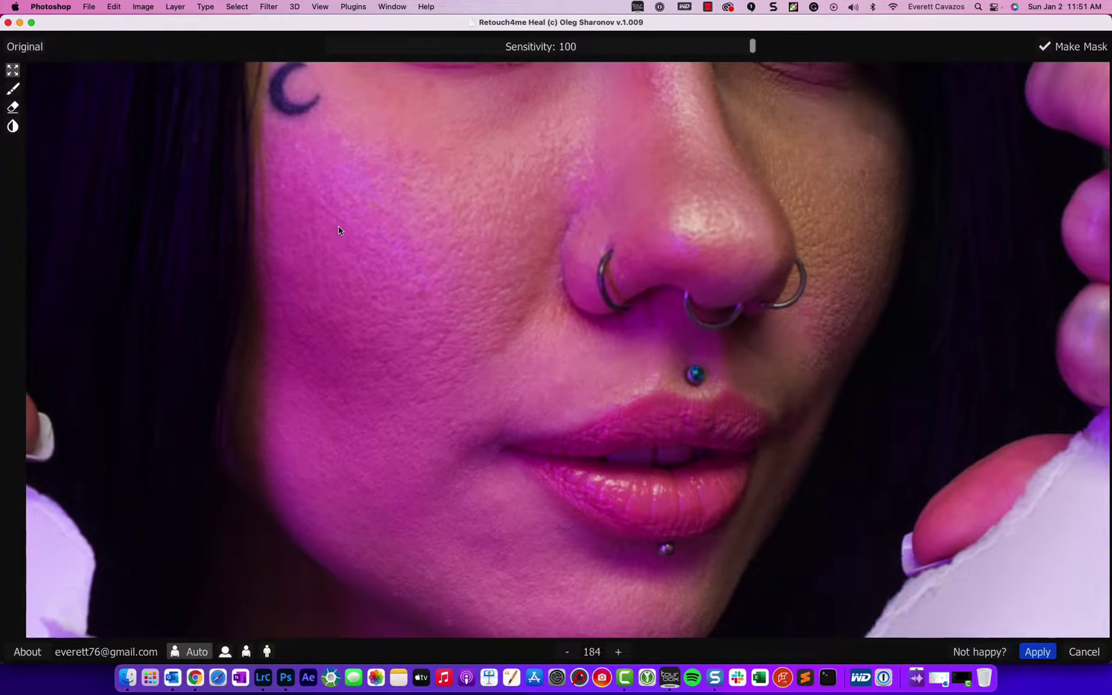
- Check the healed face as a whole and apply the Retouch4me Heal result to the layer copy
scroll(467, 333, down, 6)
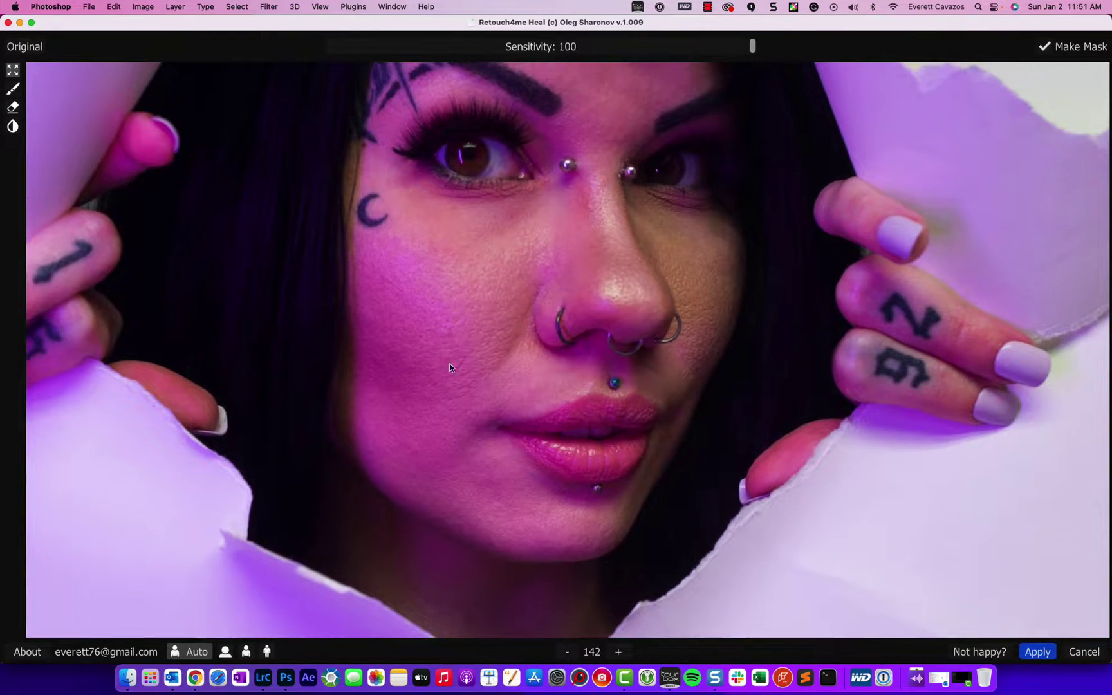
drag(457, 347, 403, 422)
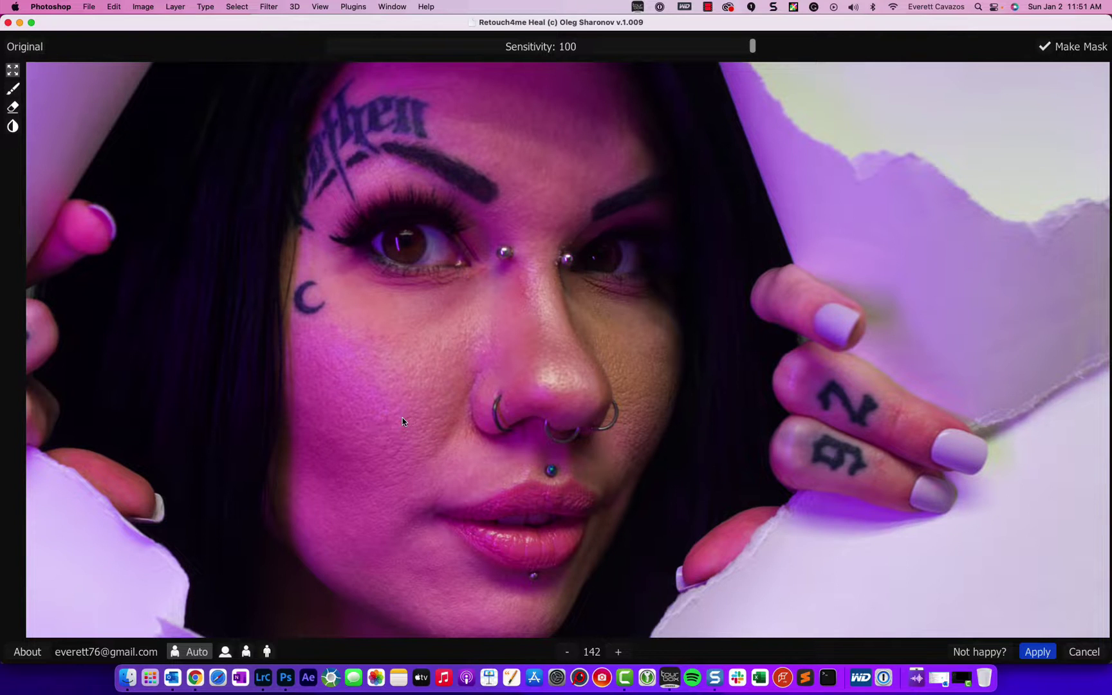
drag(399, 413, 405, 420)
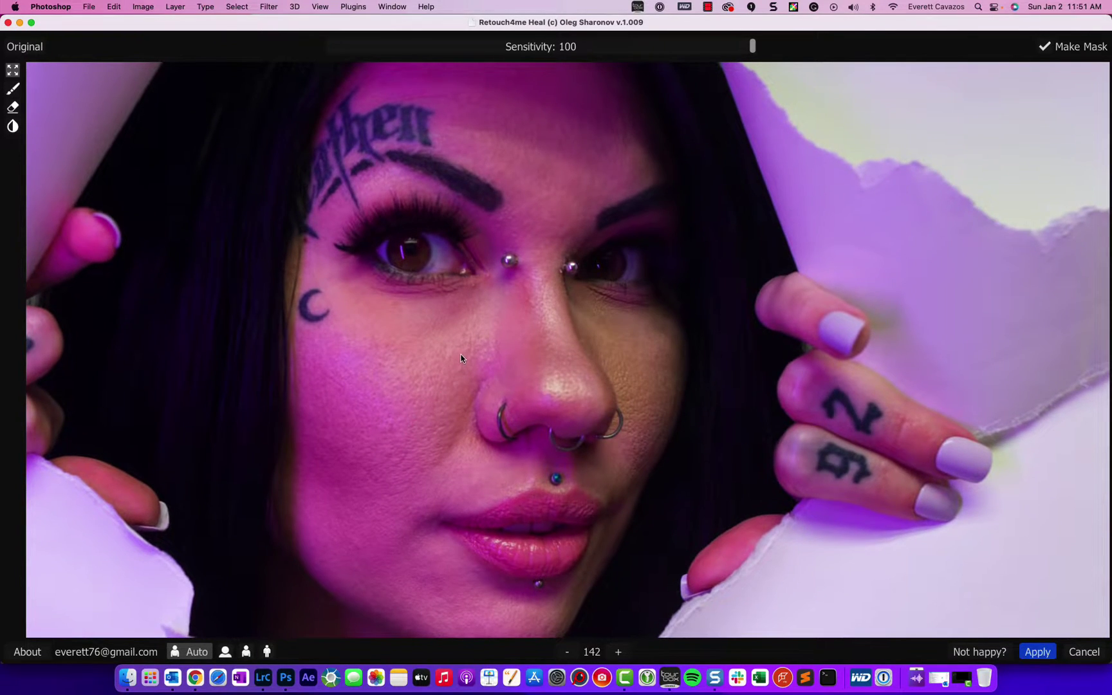
scroll(462, 360, down, 2)
scroll(463, 360, up, 2)
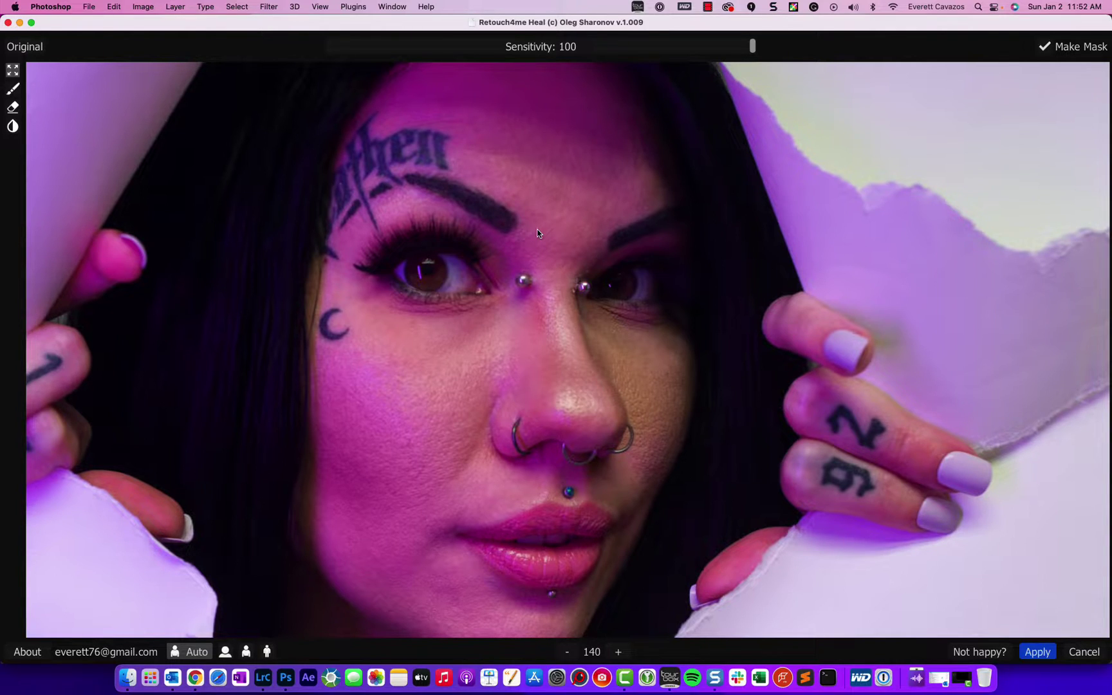
click(1037, 653)
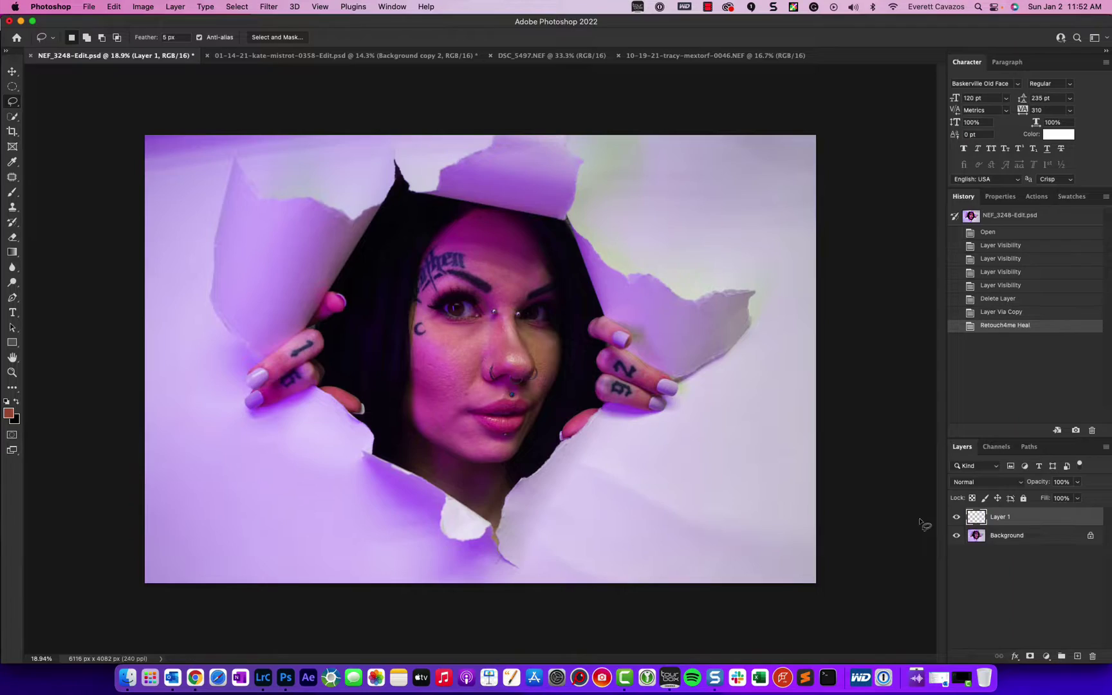
- Duplicate the Background layer again, placing the copy beneath the healing layer
click(1005, 536)
key(super+shift+n)
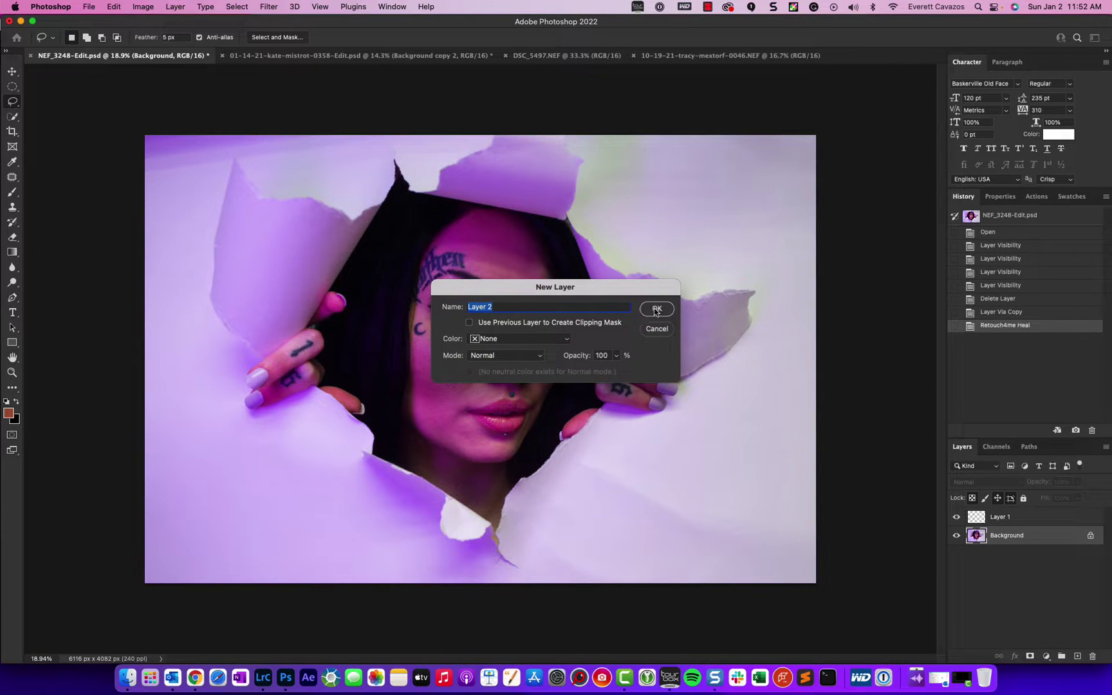
click(657, 329)
key(super+j)
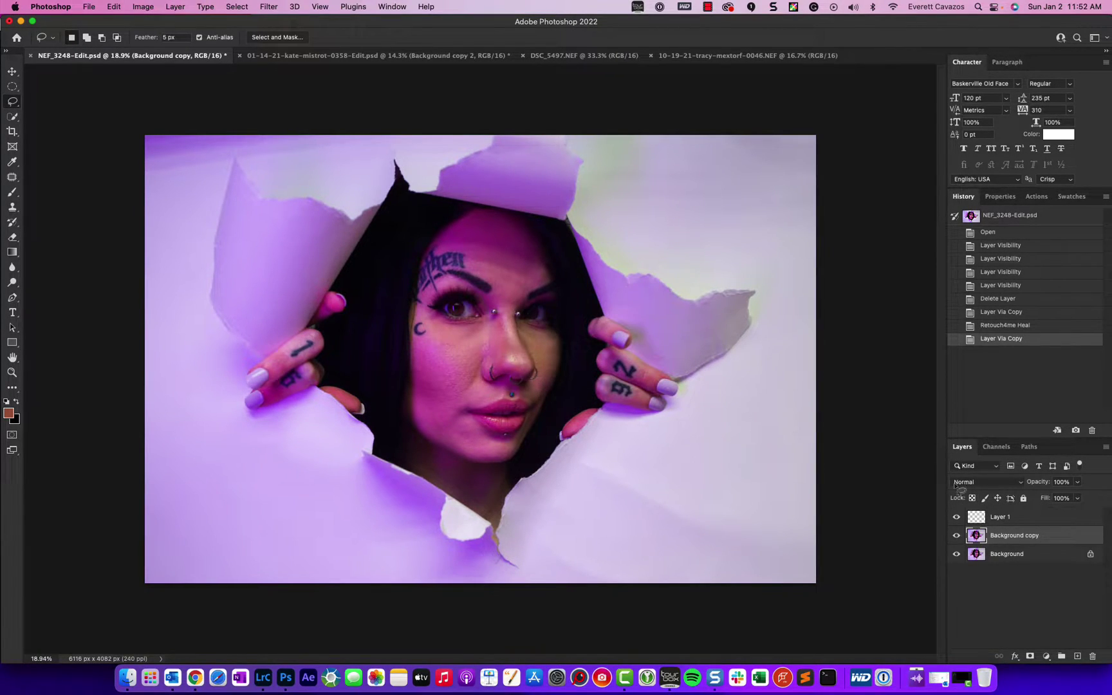
- Run the Retouch4me DodgeBurn filter on the new background copy in an enlarged window
click(269, 6)
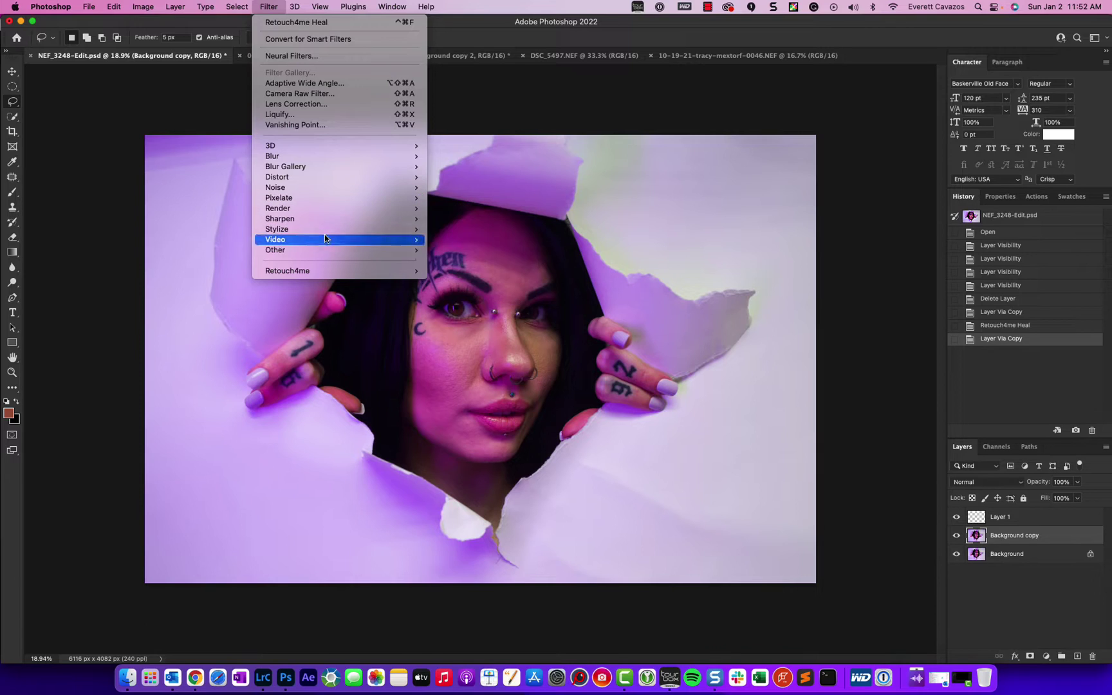
mouse_move(323, 249)
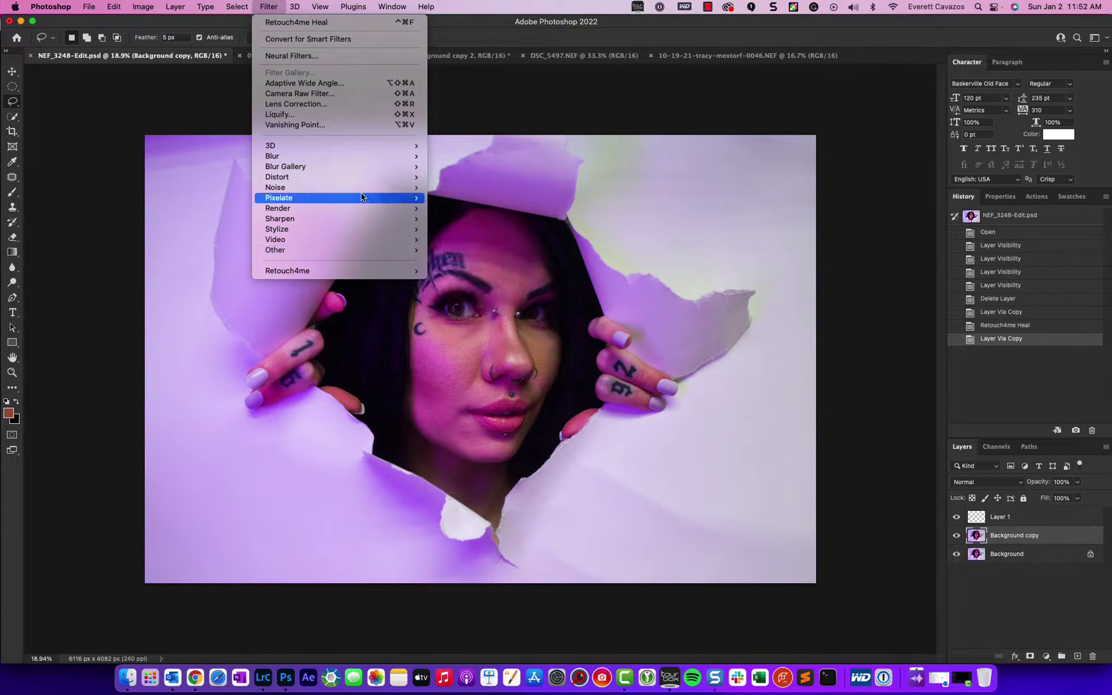
mouse_move(357, 272)
click(514, 281)
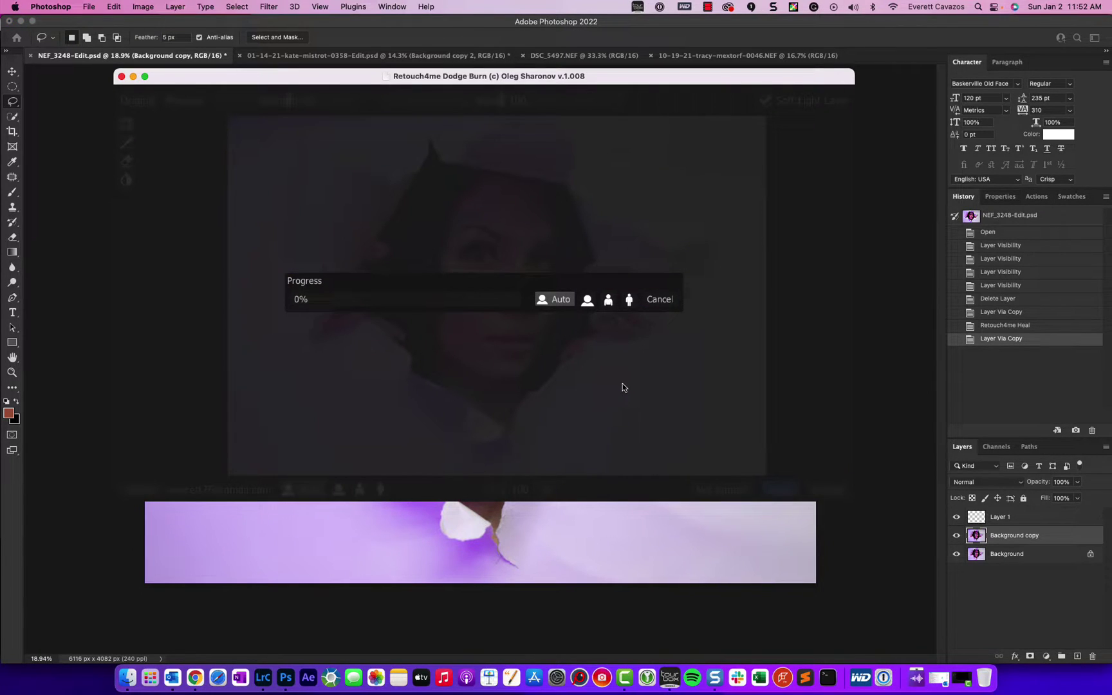
click(144, 76)
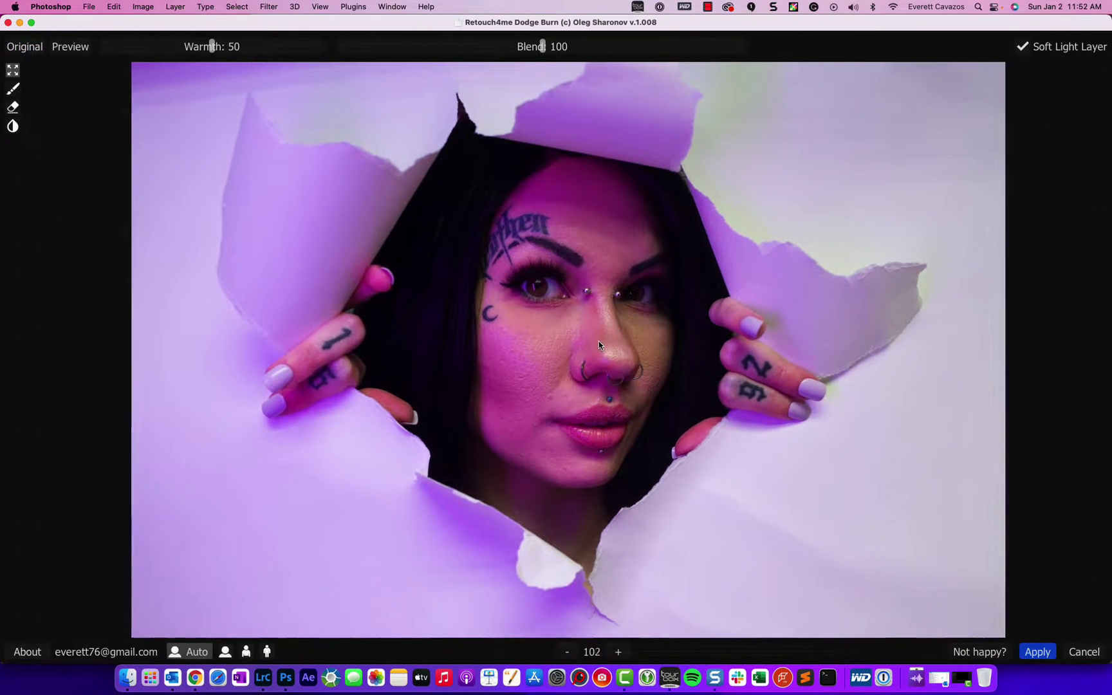
- Compare the dodge and burn result with the original image on the cheeks, nose and forehead
scroll(595, 340, up, 3)
scroll(590, 338, up, 5)
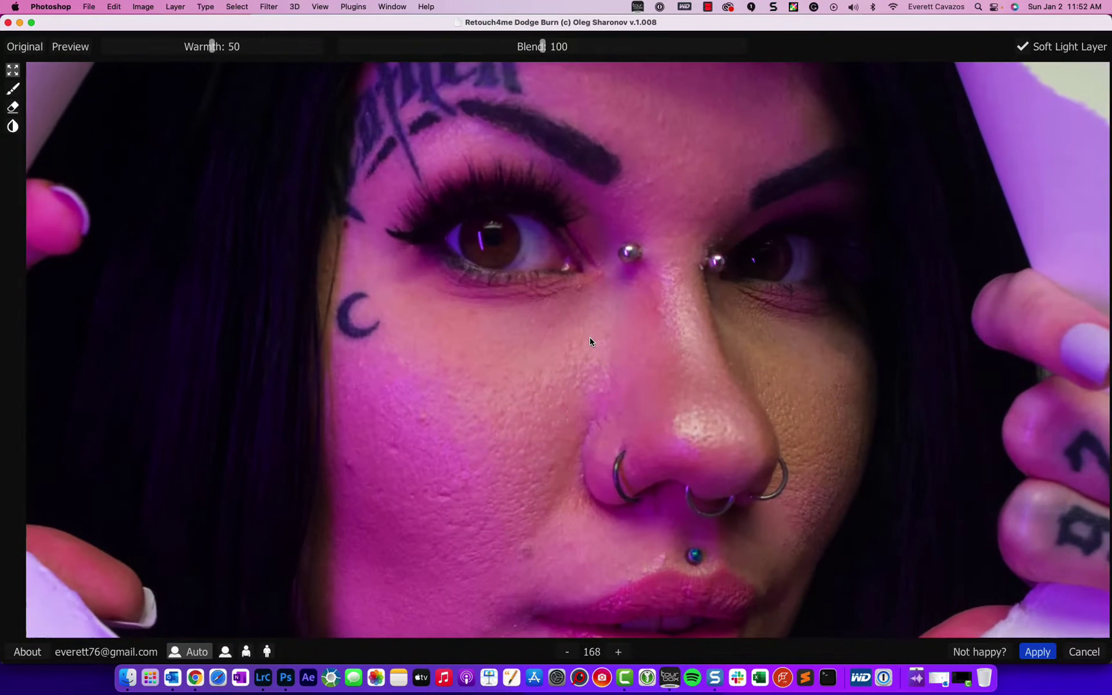
scroll(590, 341, up, 1)
click(20, 49)
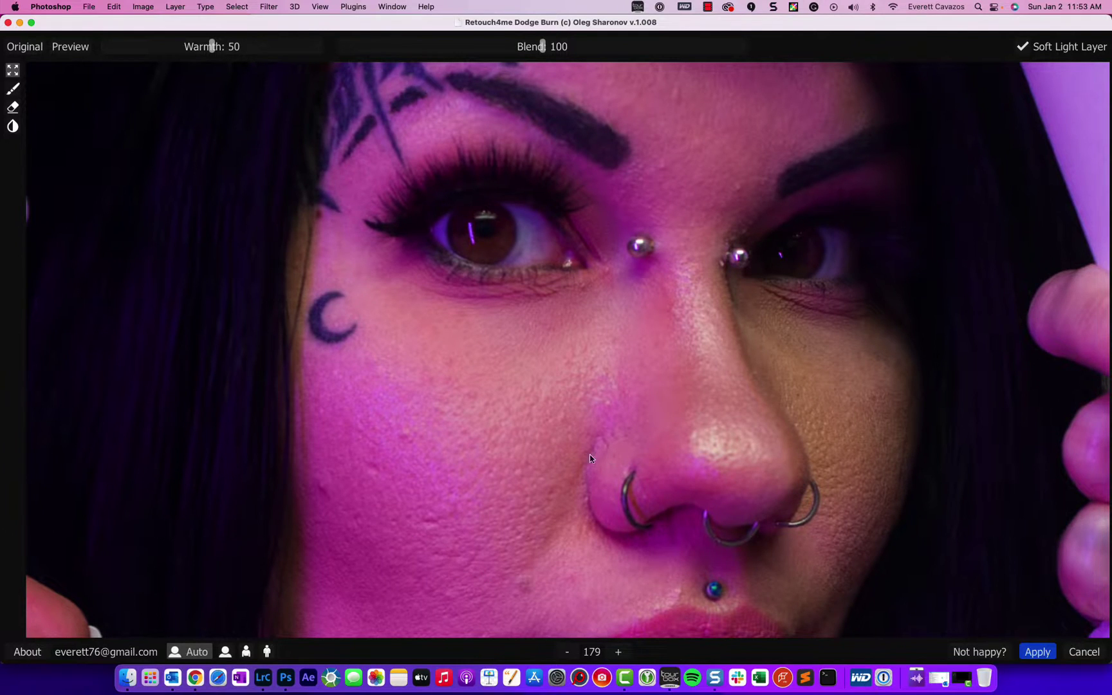
scroll(540, 486, down, 2)
scroll(509, 542, up, 6)
click(17, 49)
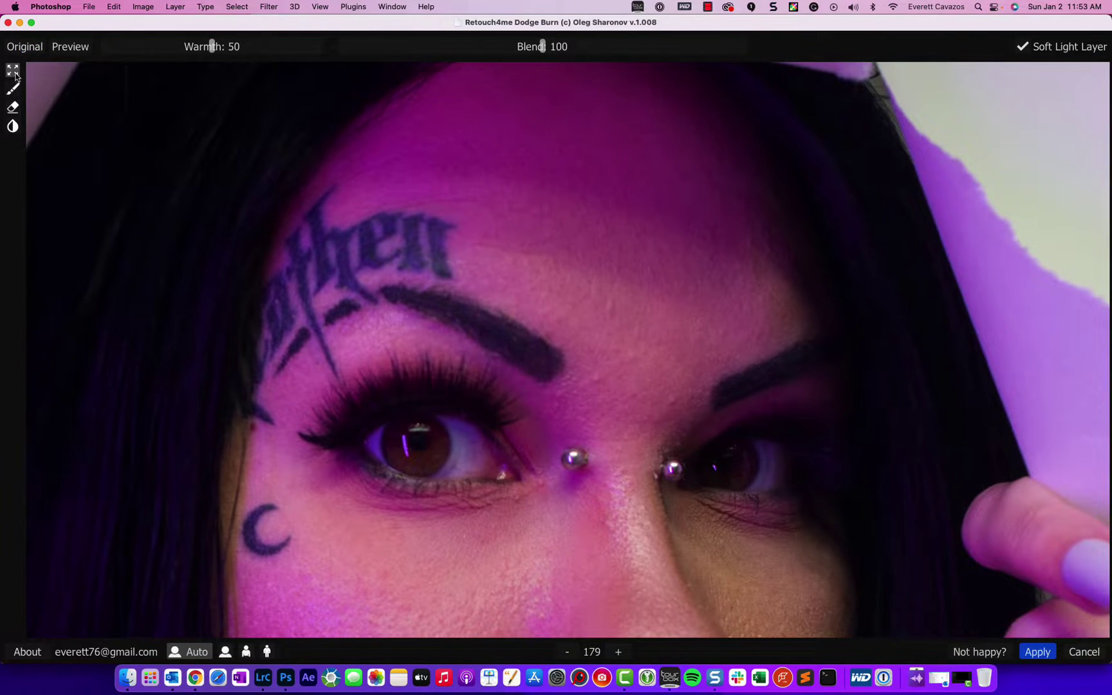
- Compare the dodge and burn result with the original around the eyes, nose, mouth and chin
click(30, 51)
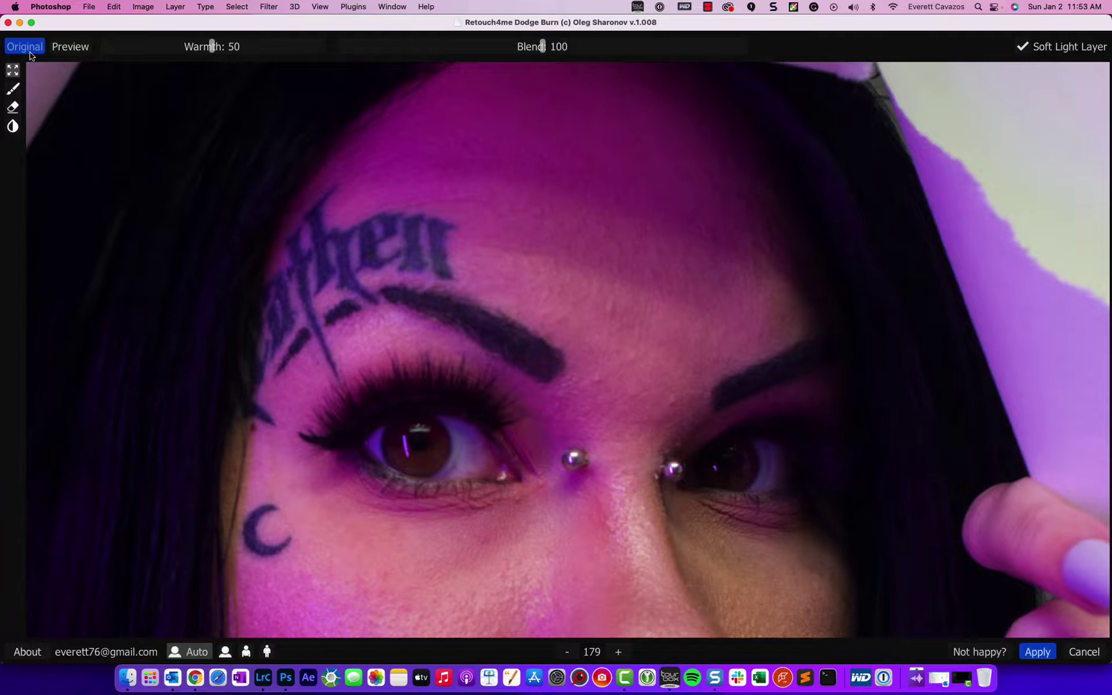
scroll(714, 360, down, 5)
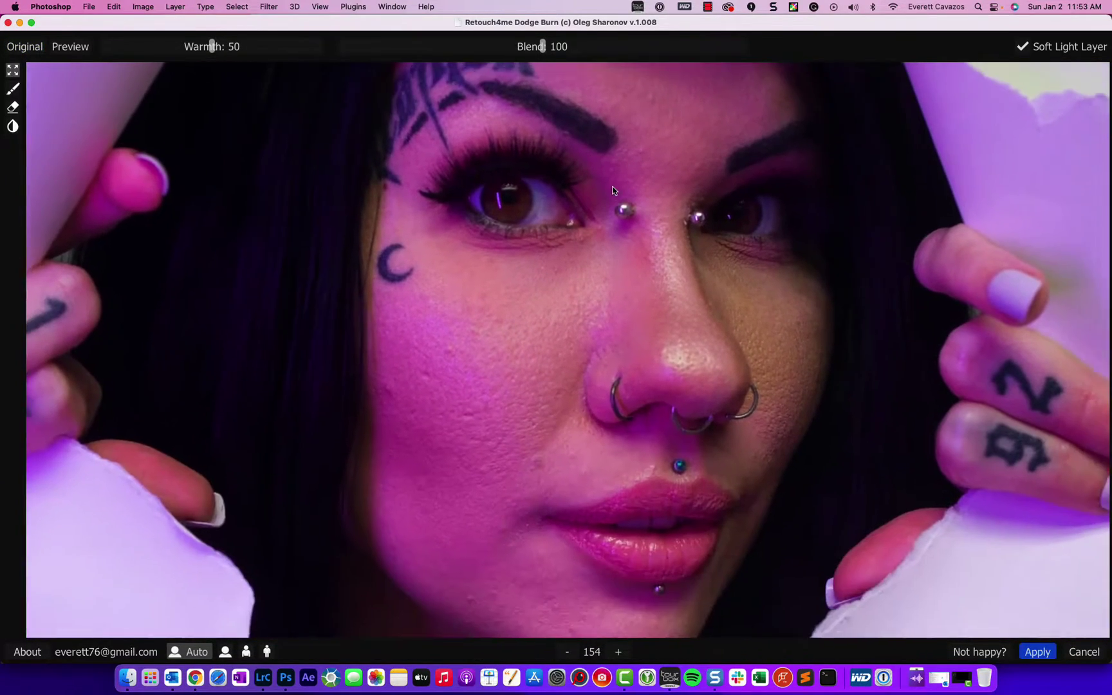
click(15, 51)
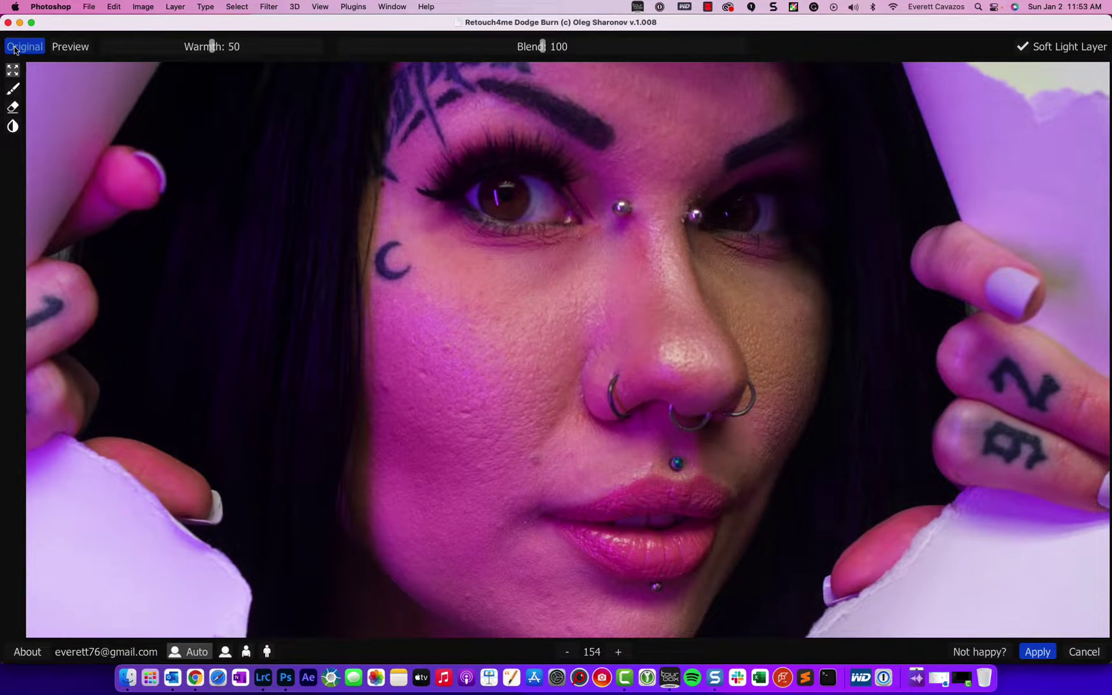
click(14, 50)
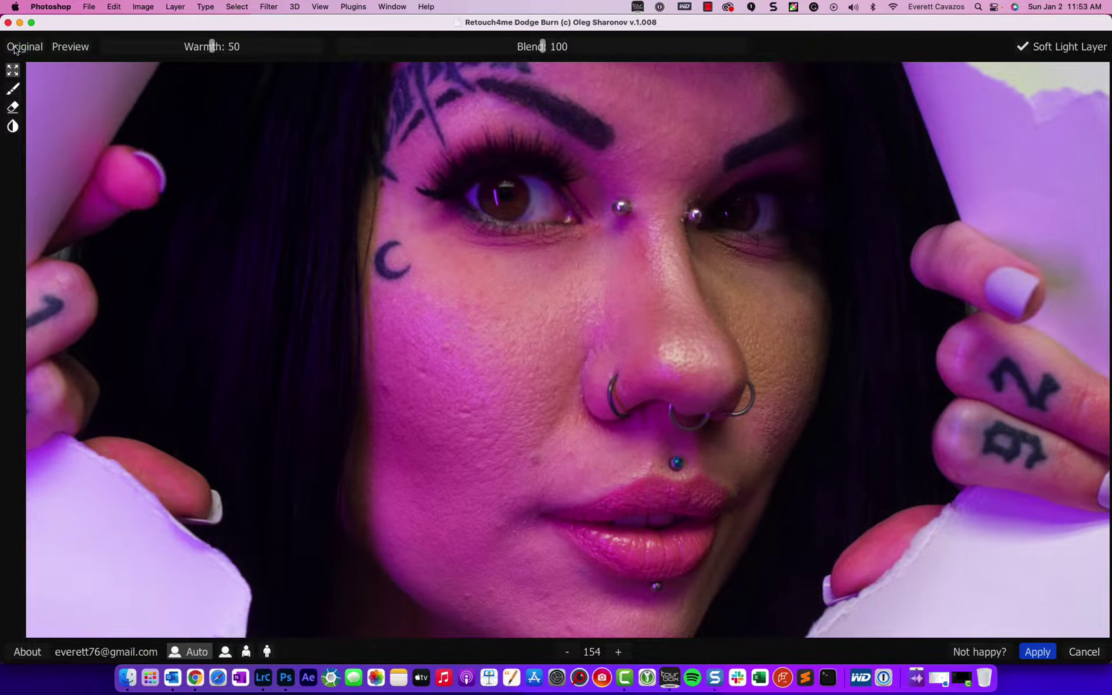
scroll(19, 52, down, 5)
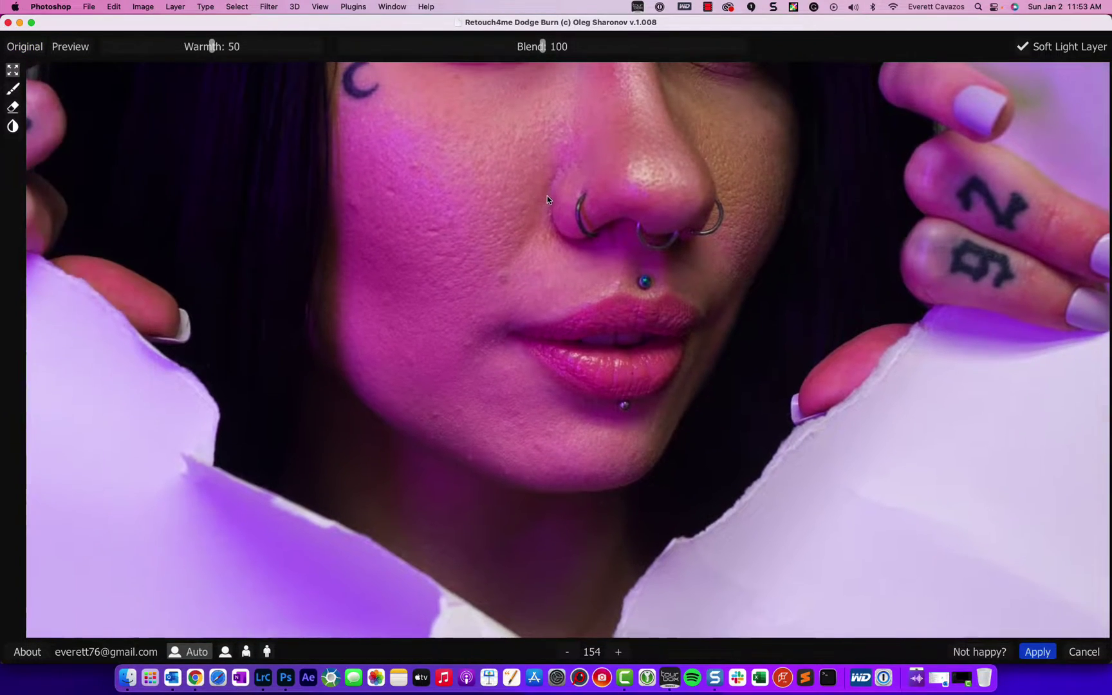
click(28, 48)
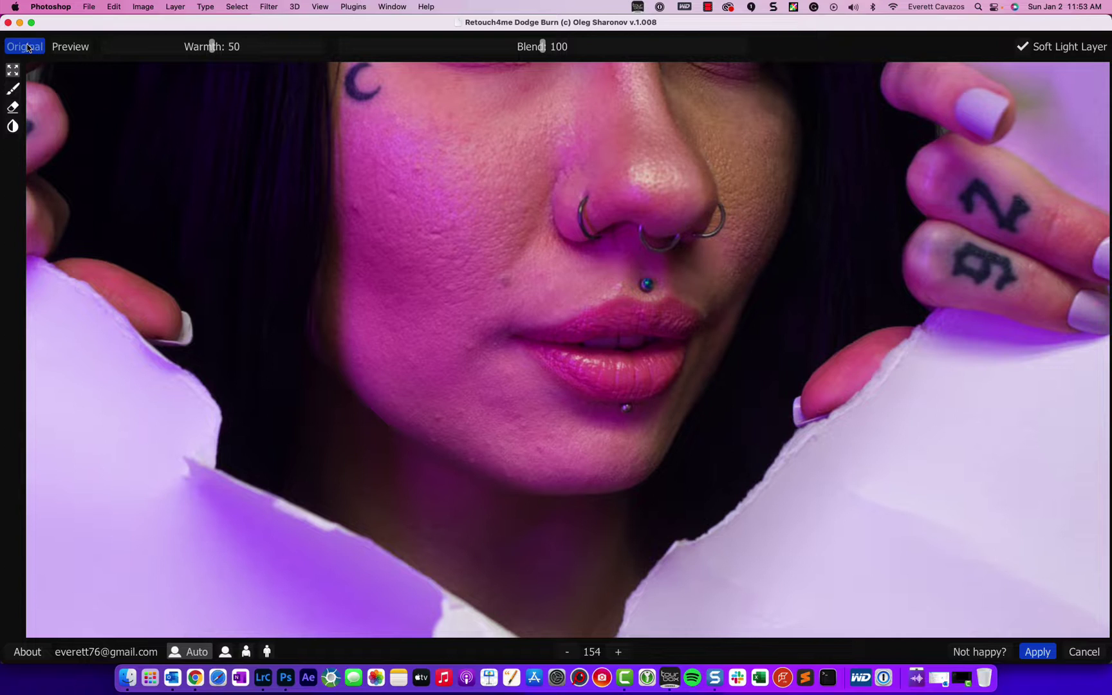
click(28, 48)
- Apply the Retouch4me Dodge Burn result to the Background copy layer with Soft Light Layer output enabled
scroll(613, 403, up, 4)
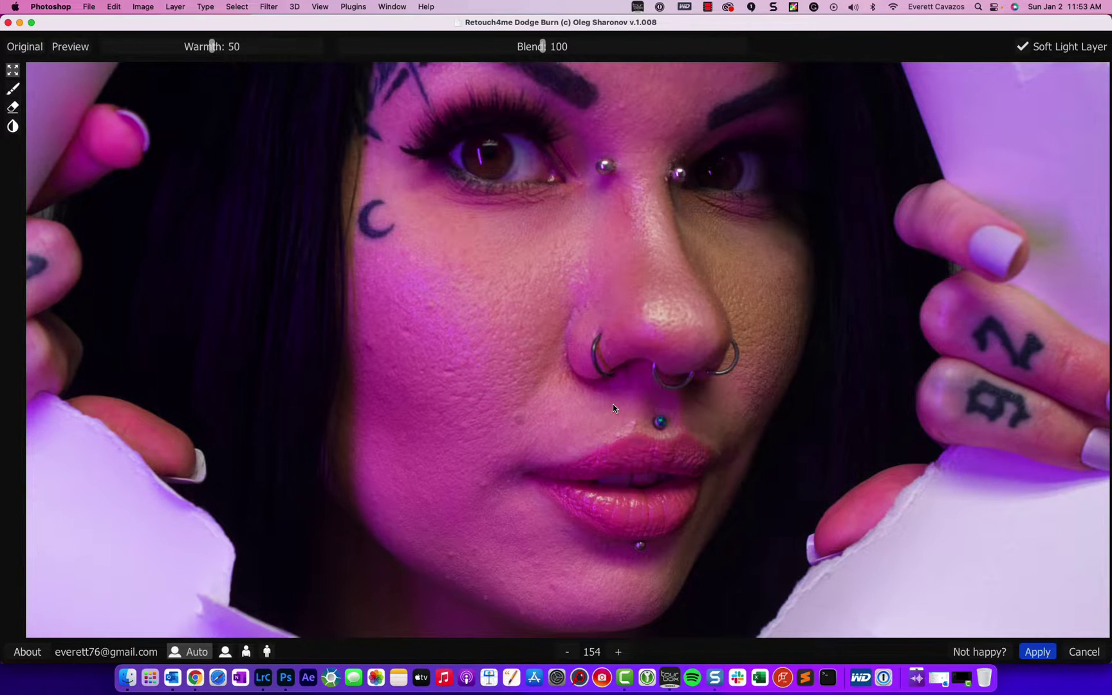
click(1043, 653)
click(1037, 652)
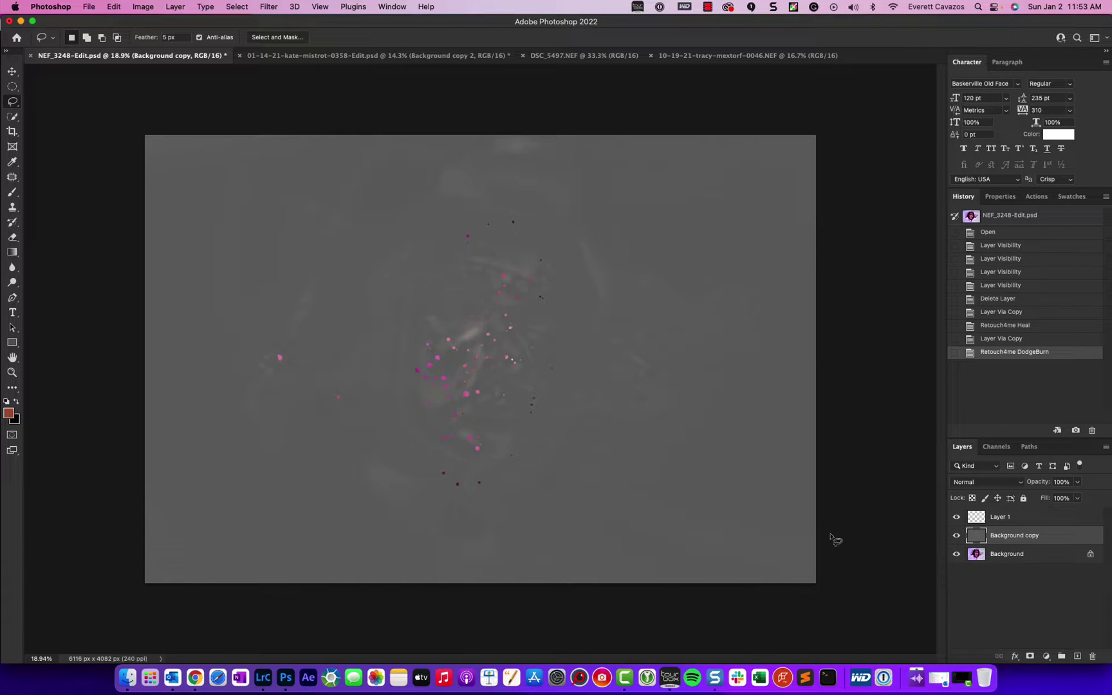
- Inspect the grey dodge and burn layer alone by hiding Layer 1 and Background, and show both layers again
click(956, 518)
click(957, 554)
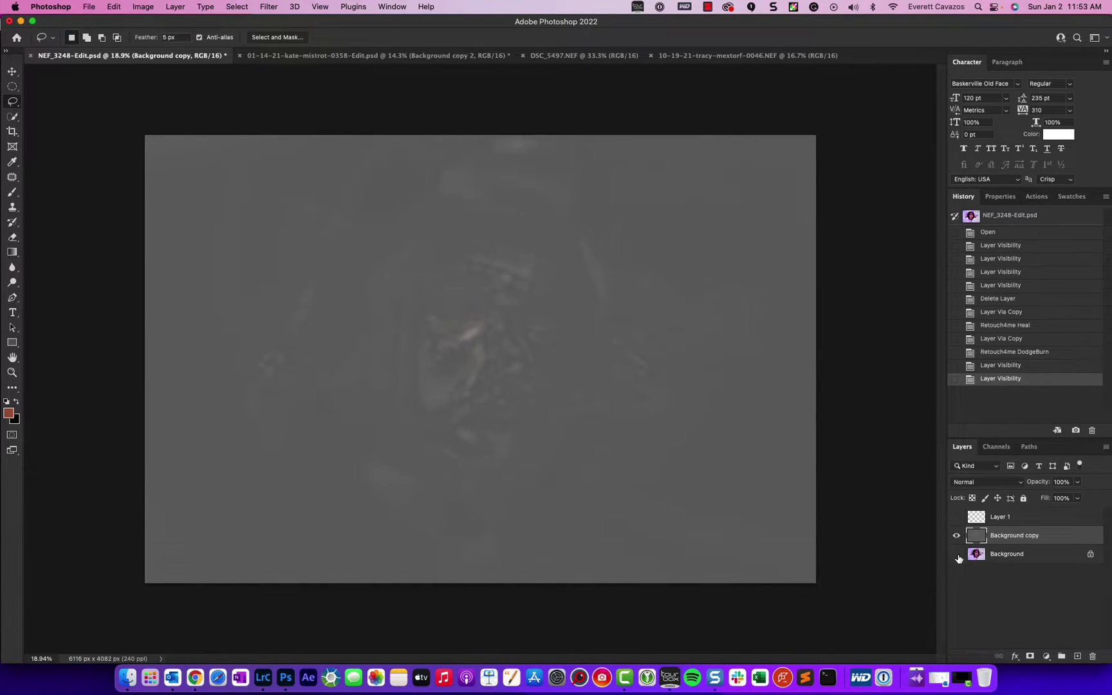
scroll(419, 416, up, 5)
scroll(434, 418, down, 5)
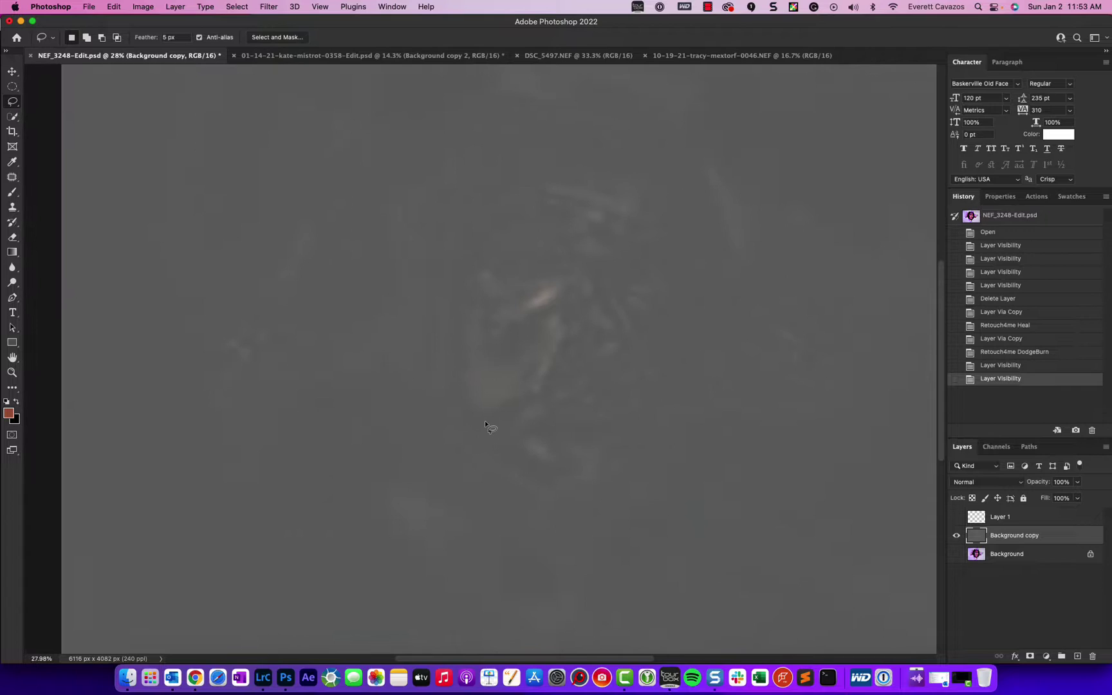
scroll(508, 426, down, 3)
scroll(510, 427, up, 5)
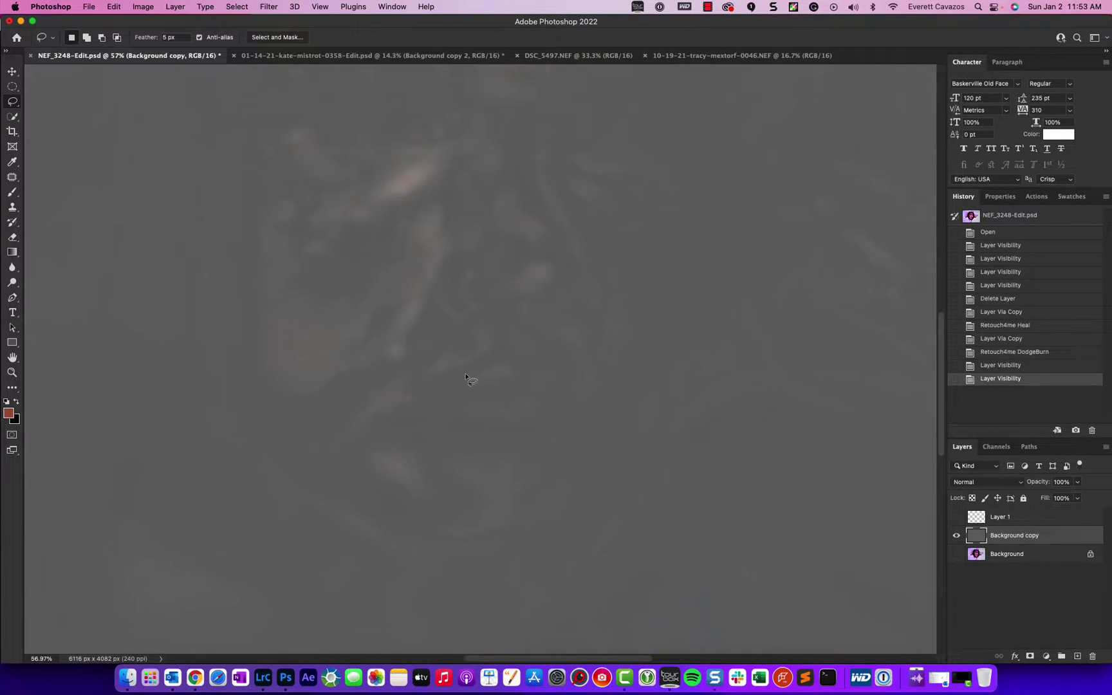
scroll(466, 377, down, 2)
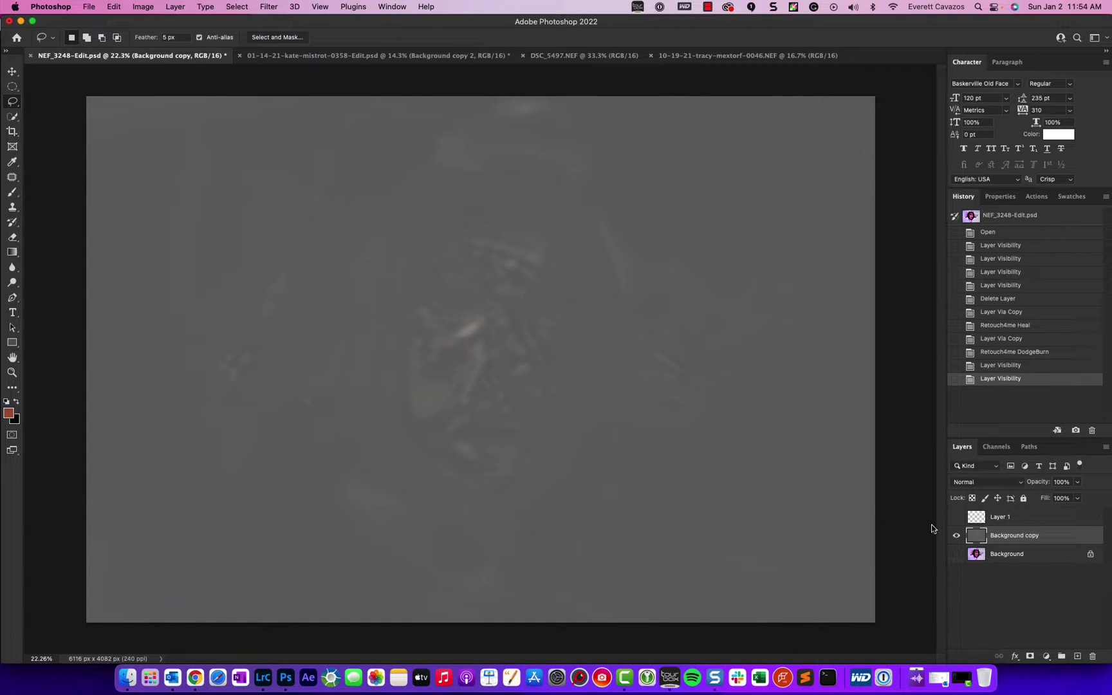
click(956, 518)
click(957, 555)
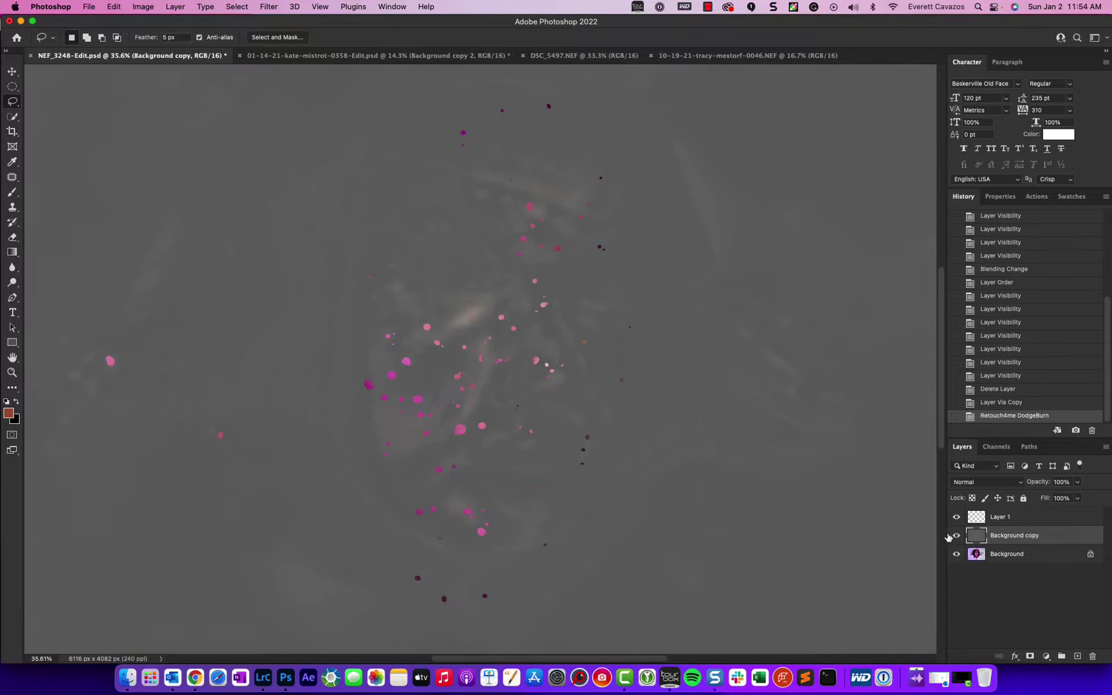
- Set the Background copy layer's blend mode to Soft Light and toggle its visibility to compare the effect
click(986, 481)
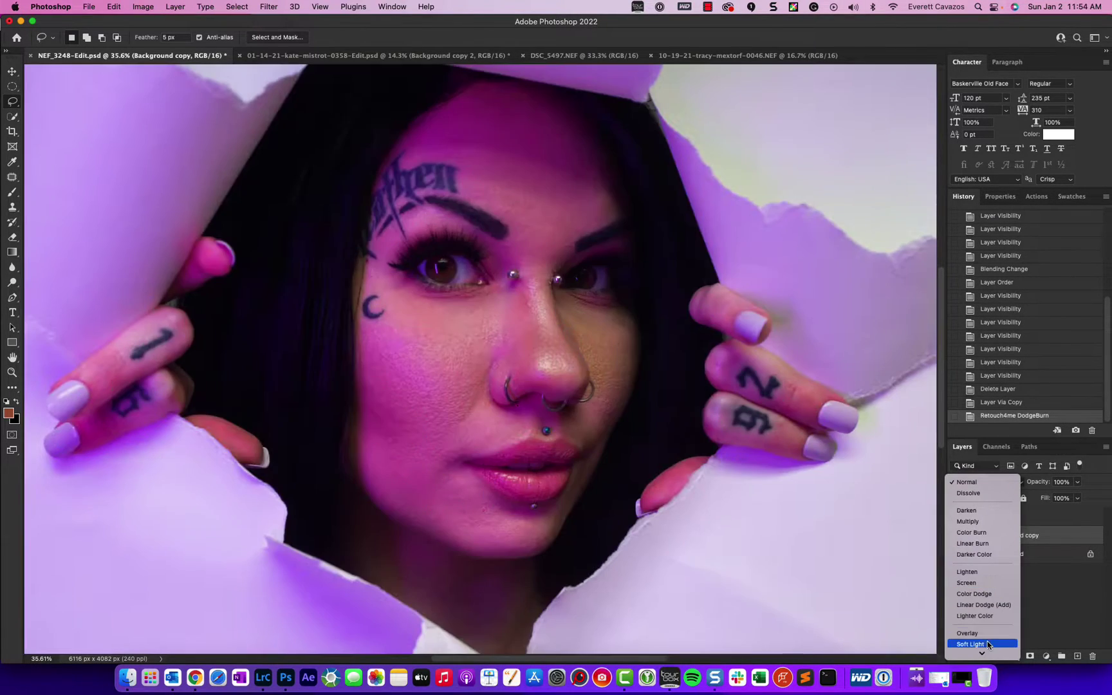
click(988, 643)
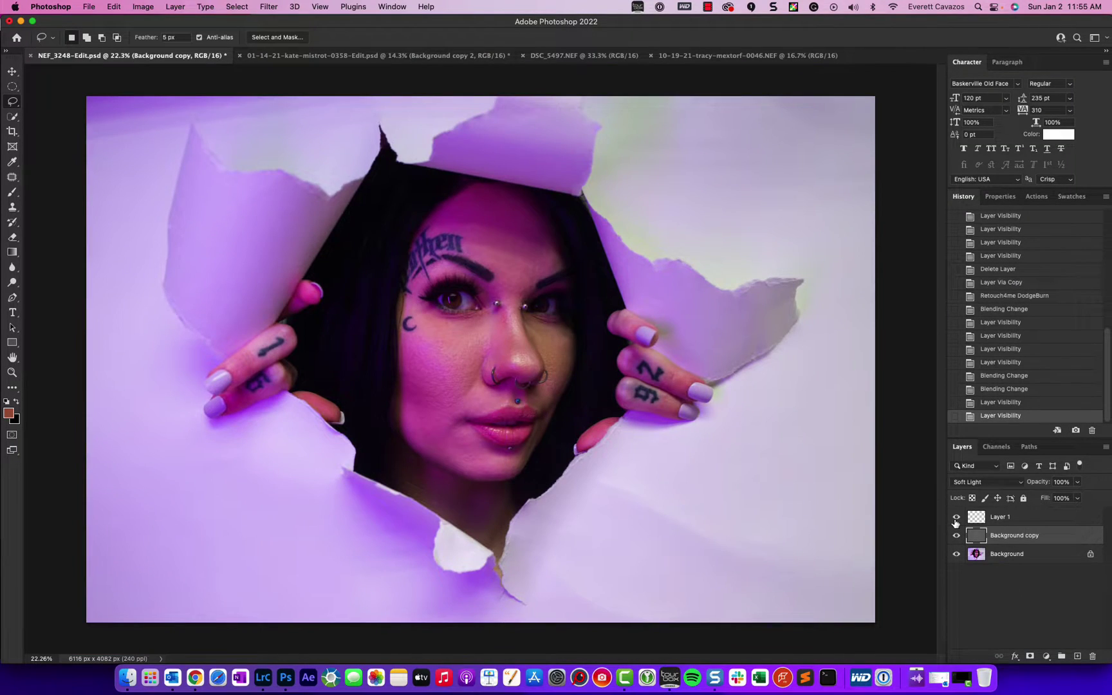
click(956, 536)
click(957, 536)
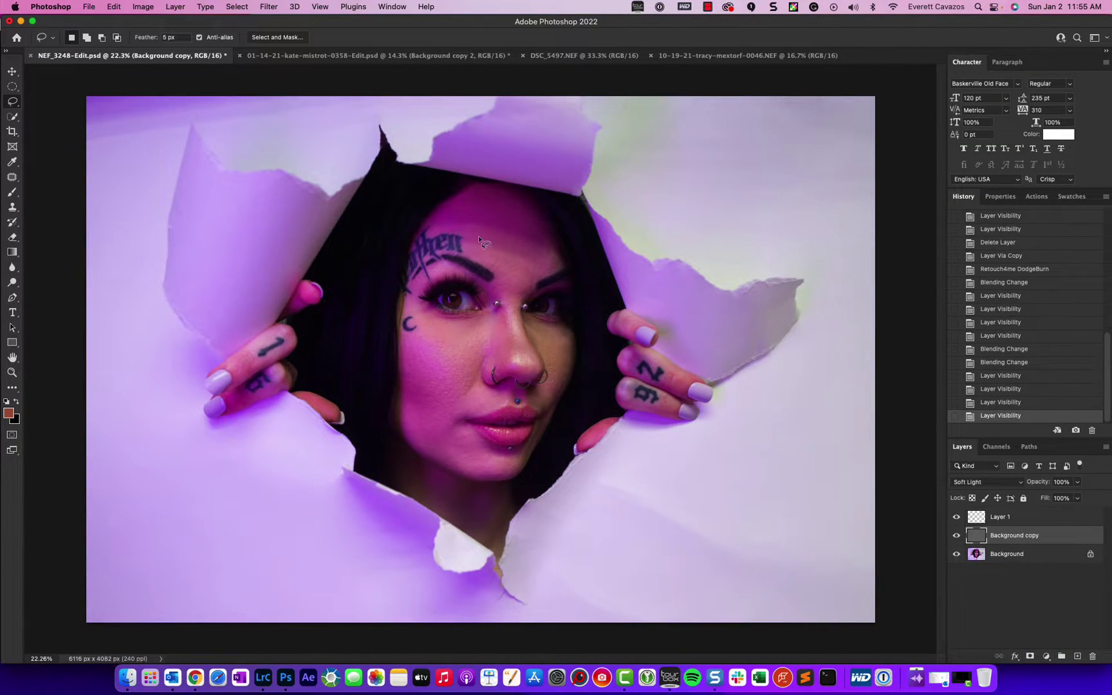
- Switch to the second open portrait document and toggle Layer 2's visibility to check its effect
click(278, 57)
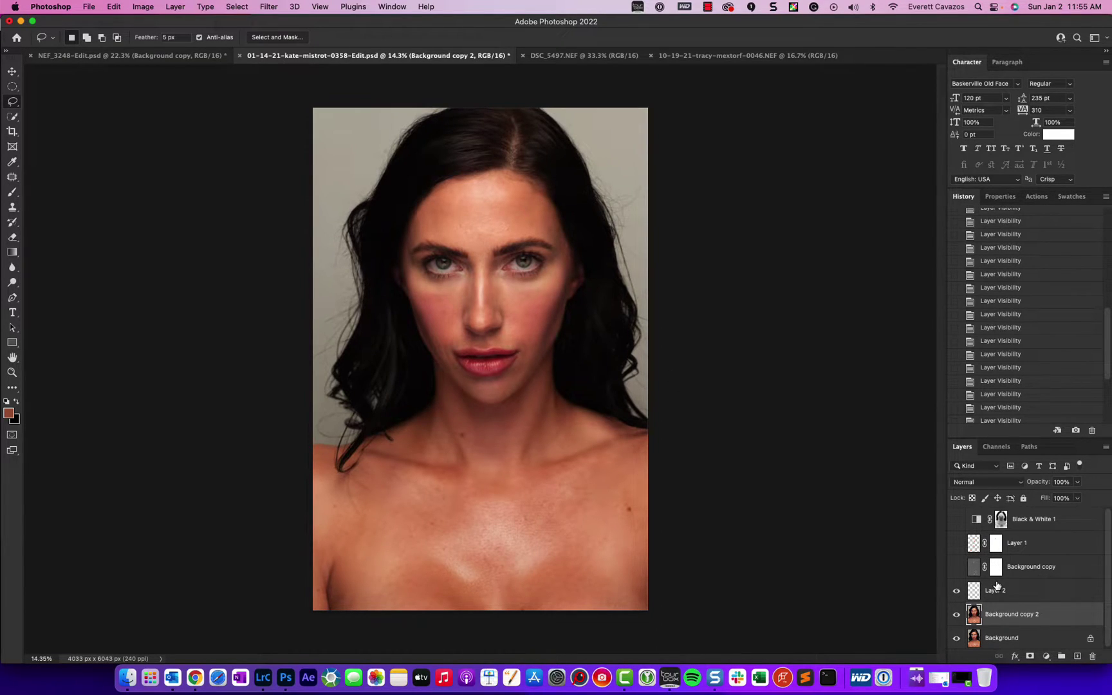
click(1011, 569)
shift+click(1013, 550)
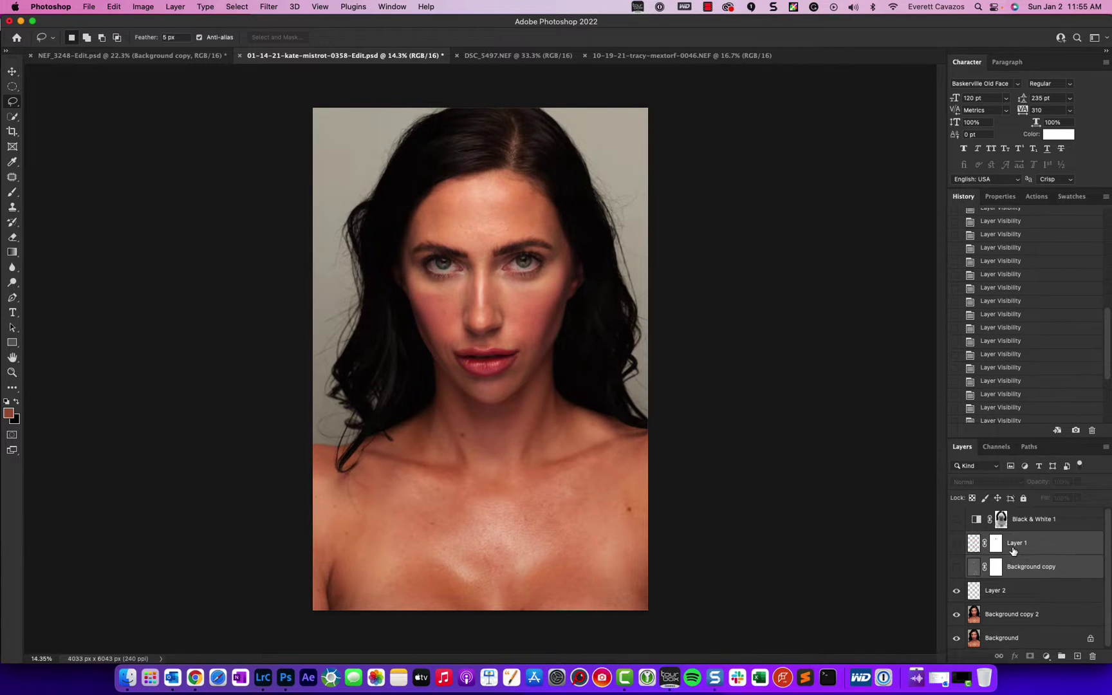
click(956, 591)
click(956, 593)
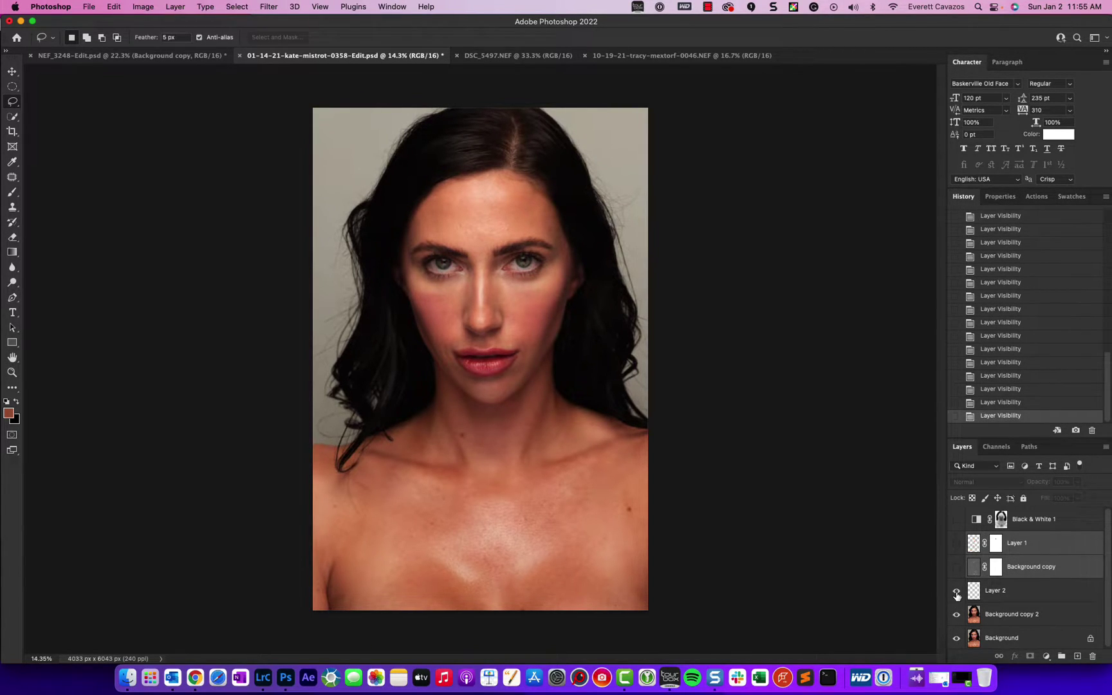
- Move Layer 2 above Layer 1 and delete the old Layer 1 and Background copy layers
click(997, 595)
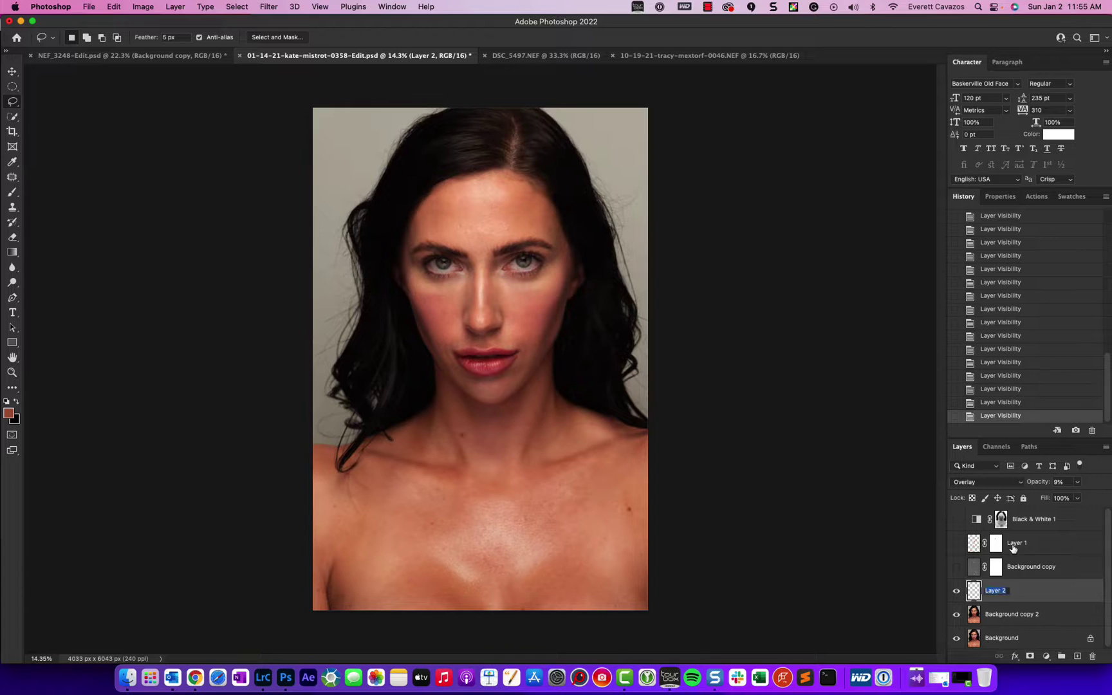
drag(1012, 589, 1091, 654)
click(1016, 569)
shift+click(1022, 592)
- Check the Black & White 1 layer's effect and rename Layer 2 as "eyes"
click(955, 521)
click(955, 521)
double_click(985, 546)
text(eyes)
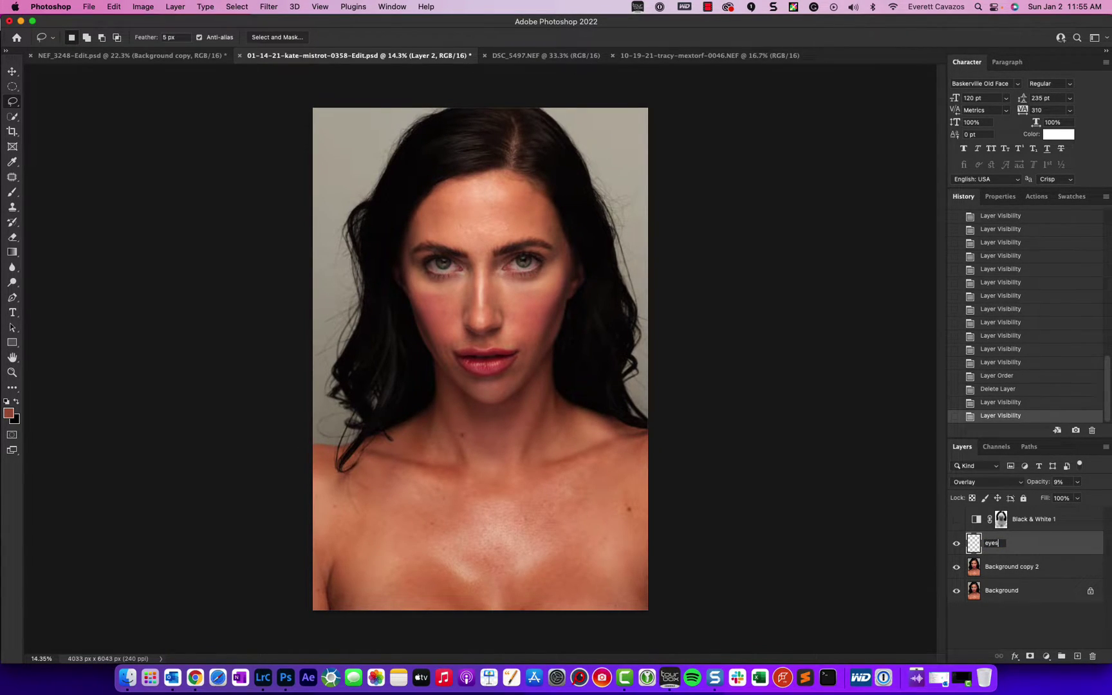
key(Return)
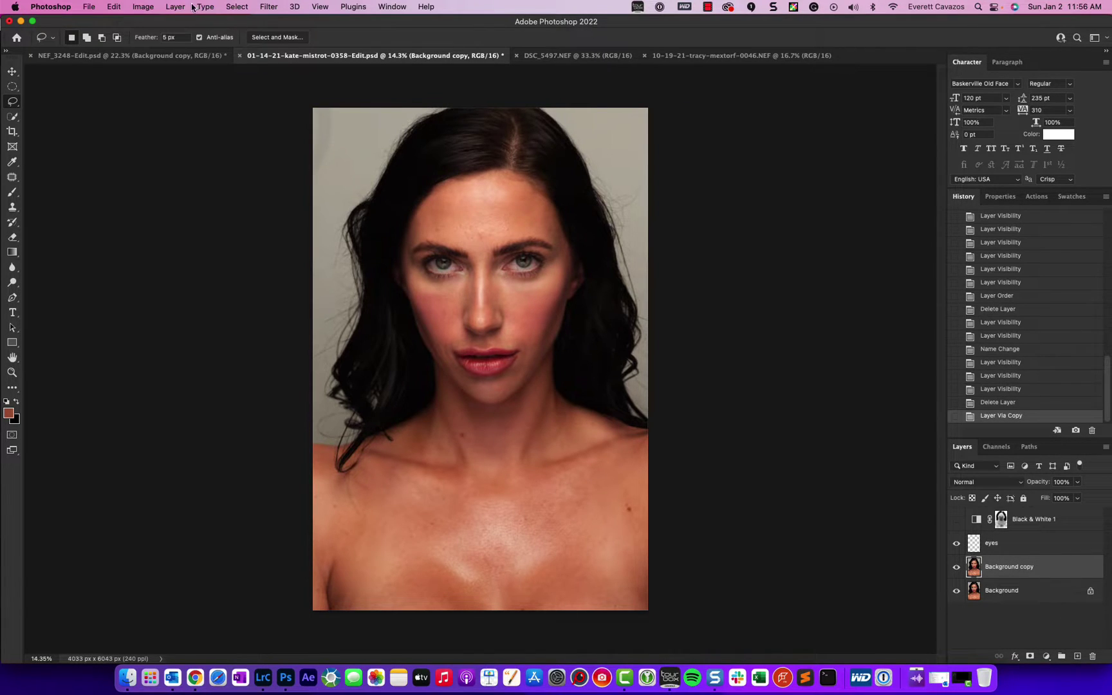
- Run the Retouch4me Heal filter on a fresh copy of the Background layer in an enlarged window
click(264, 6)
mouse_move(325, 270)
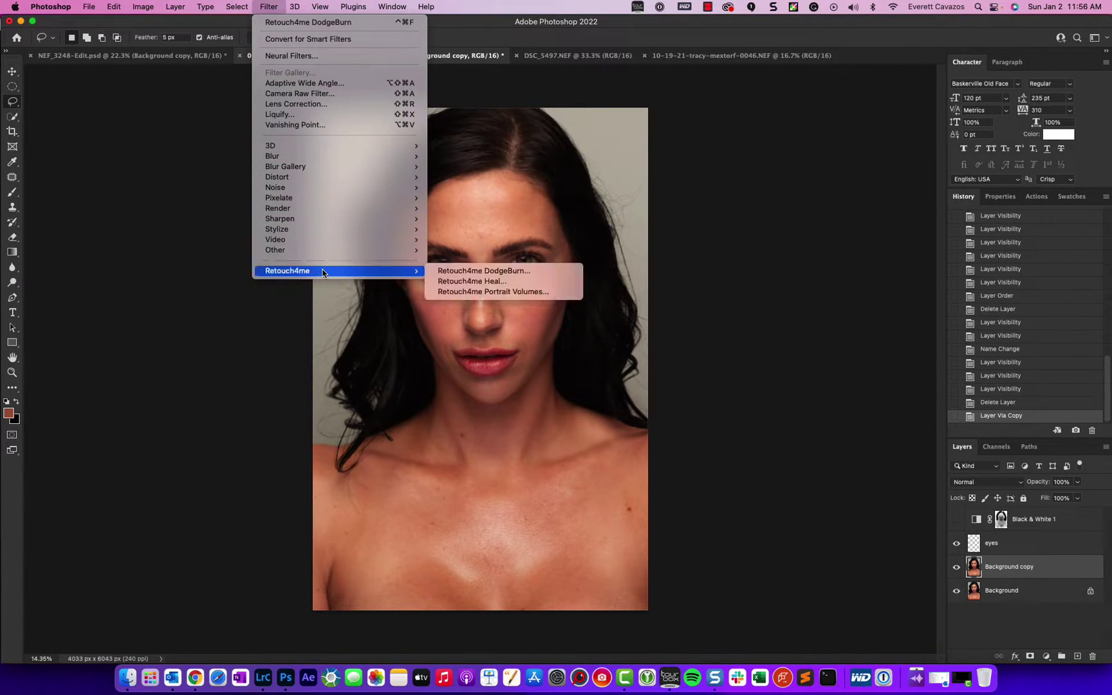
click(487, 280)
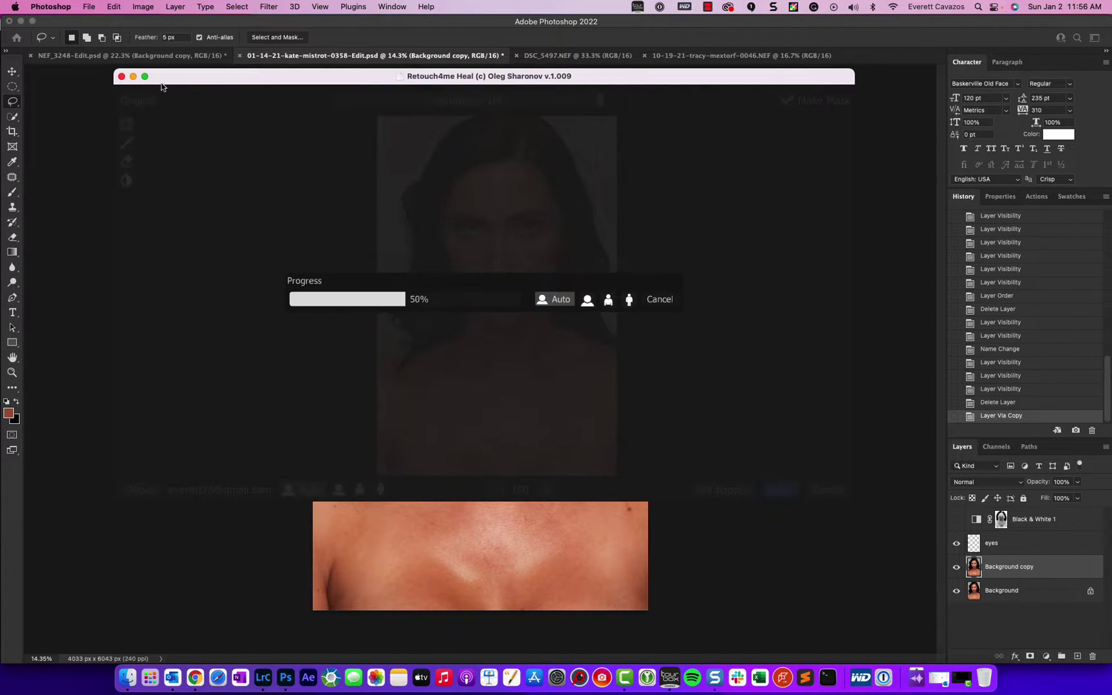
click(145, 77)
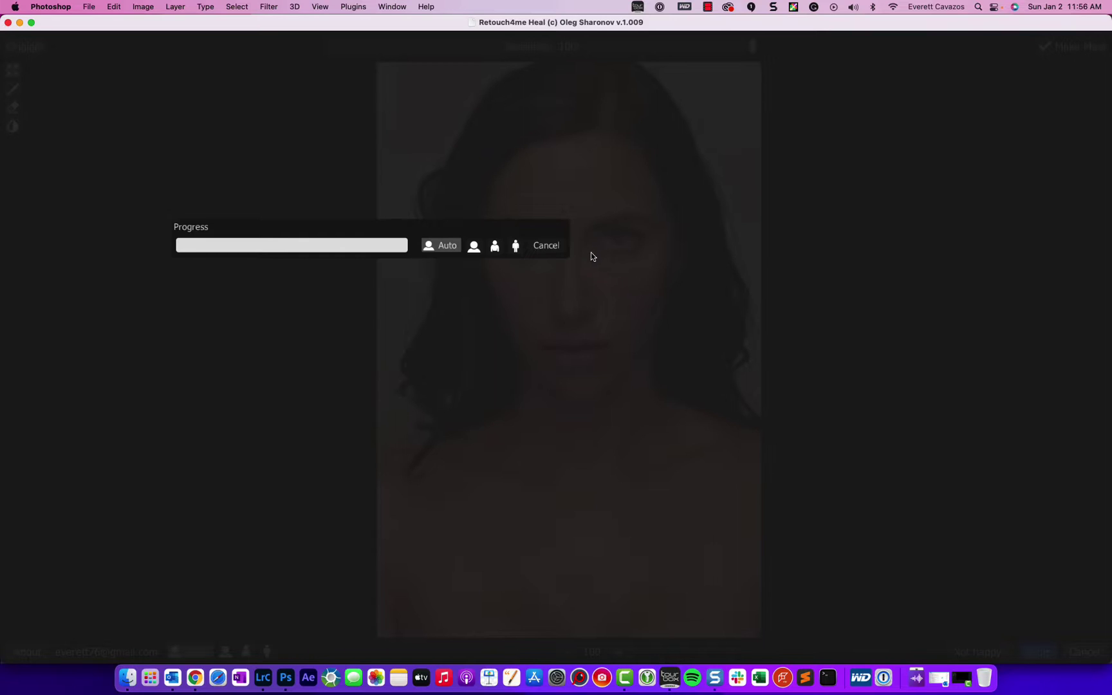
- Compare the healed face repeatedly with the original and apply the Retouch4me Heal result to the Background copy
scroll(588, 263, up, 5)
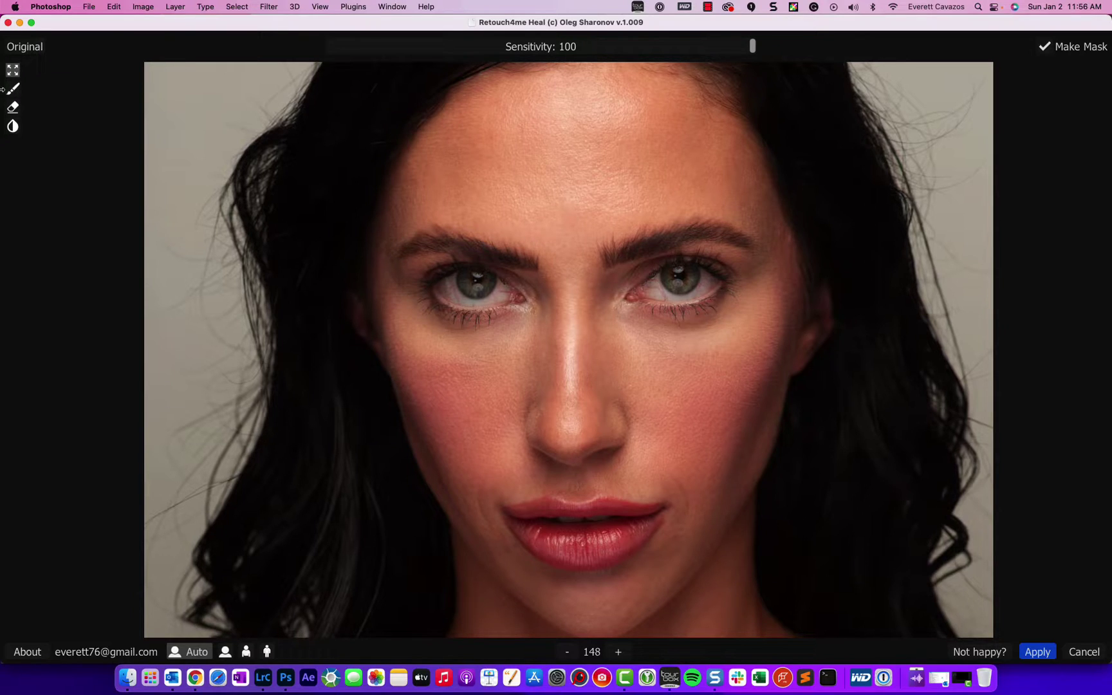
click(36, 46)
click(30, 47)
click(30, 48)
click(30, 48)
click(30, 48)
click(30, 48)
click(30, 48)
click(30, 47)
click(30, 48)
click(30, 47)
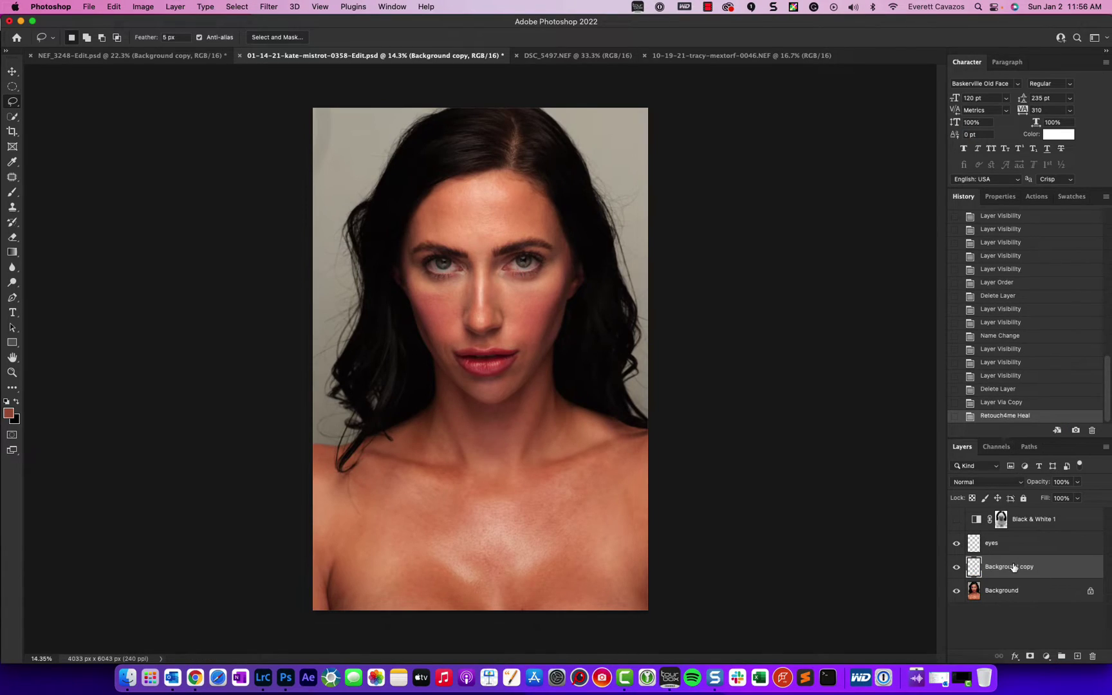
- Duplicate the Background layer again, keeping the new copy beneath the healing layer
click(1006, 593)
key(super+shift+n)
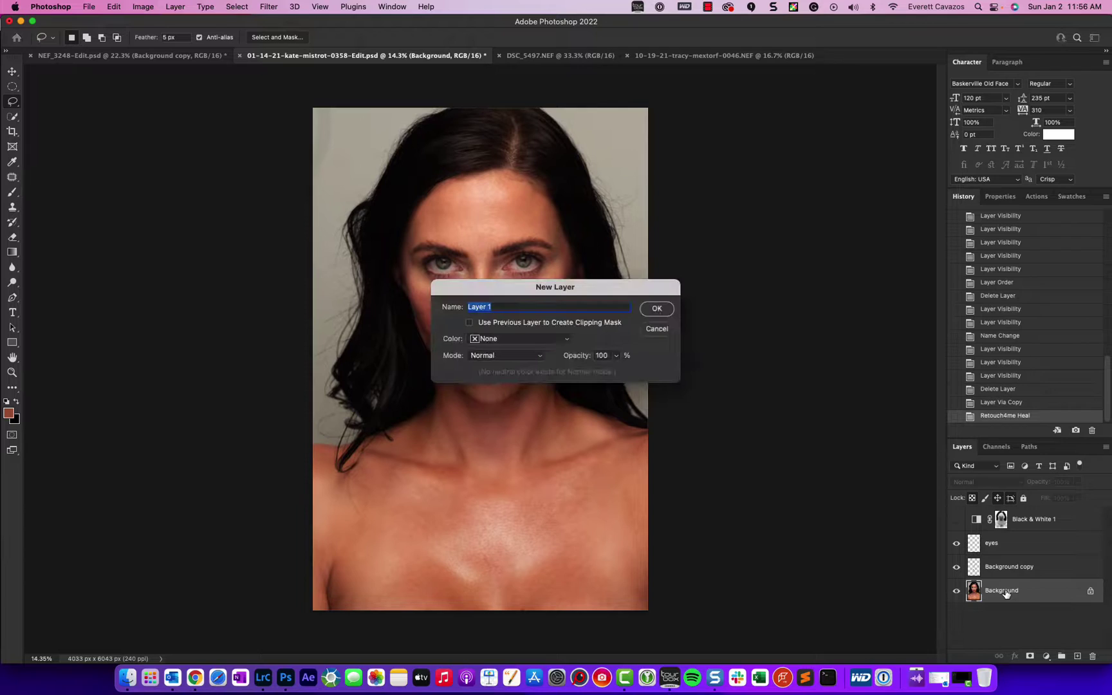
click(657, 329)
key(super+j)
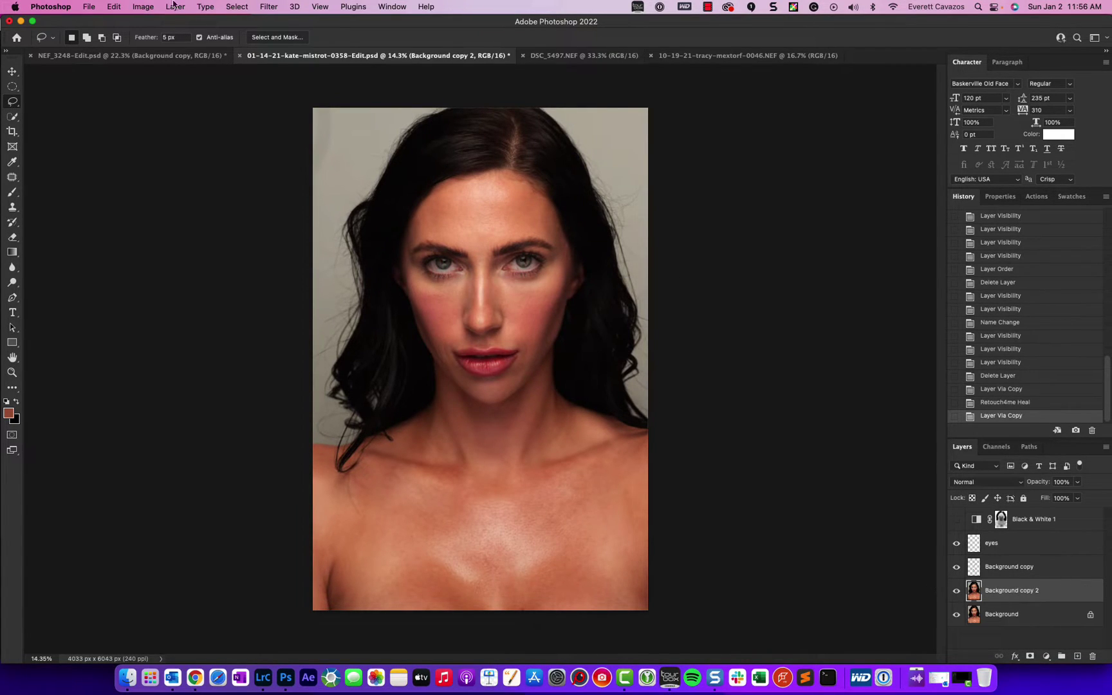
- Run the Retouch4me DodgeBurn filter on Background copy 2 in an enlarged window
click(270, 7)
mouse_move(343, 271)
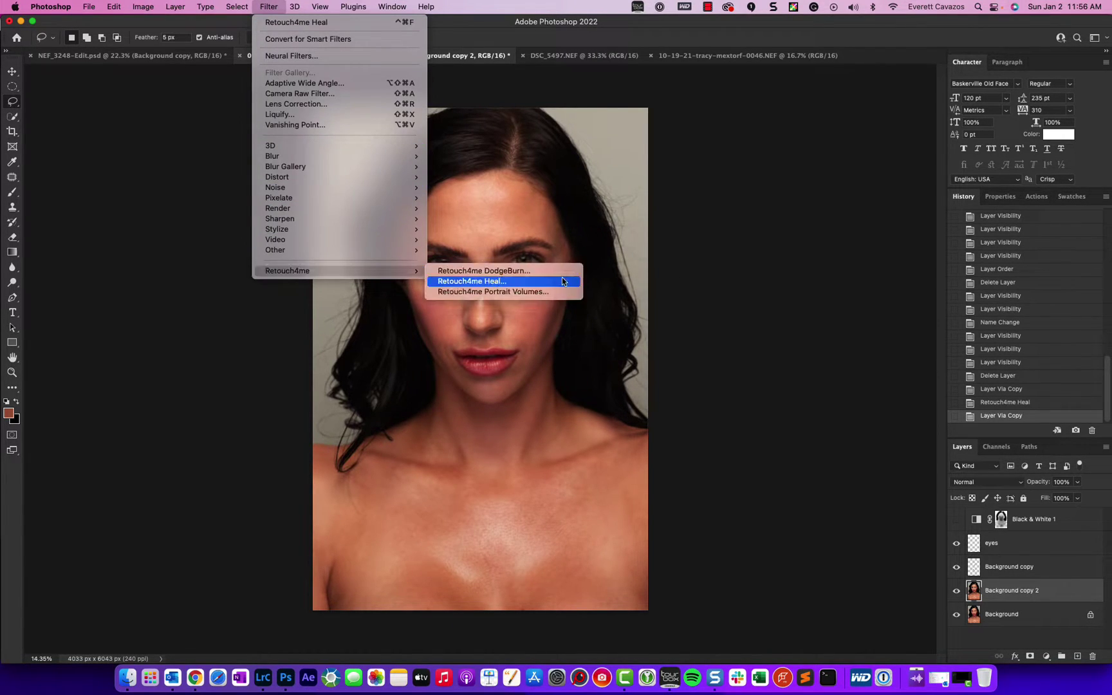
click(539, 287)
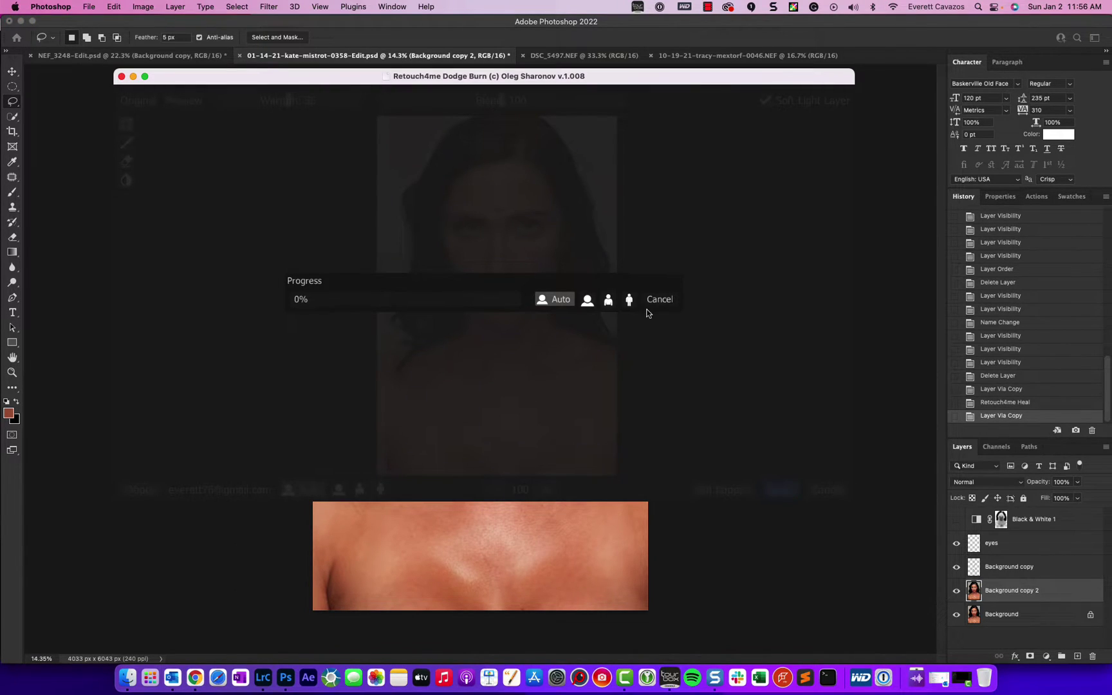
click(144, 76)
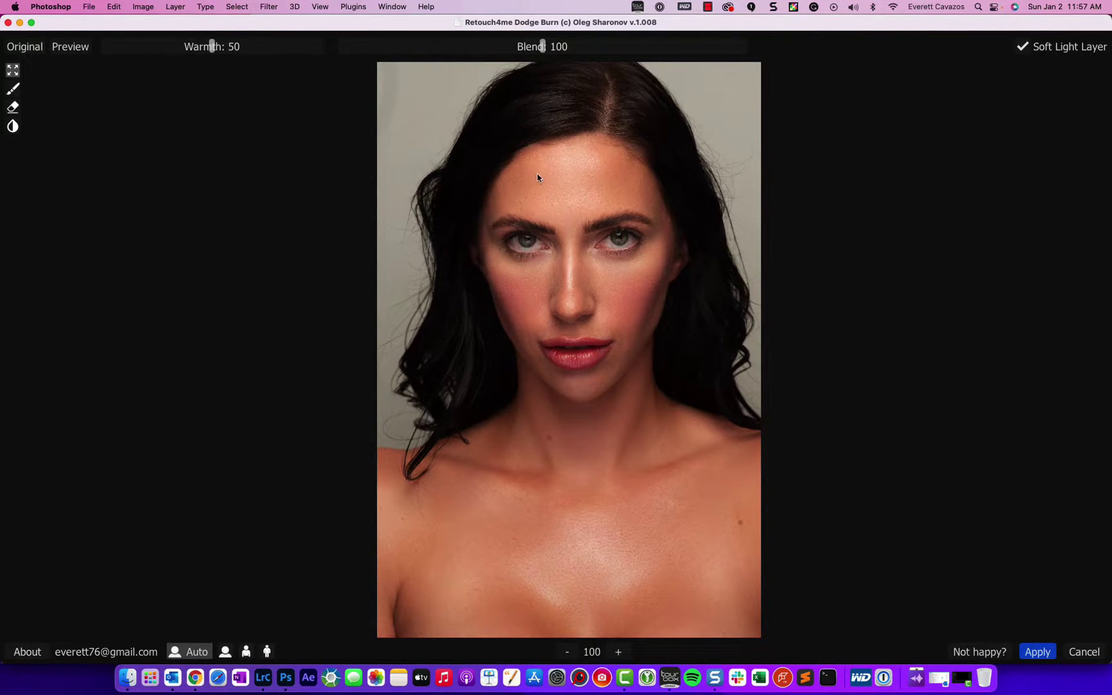
- Compare the dodge and burn result with the original on the face, and examine the neck and chest
scroll(632, 350, up, 3)
scroll(631, 367, down, 1)
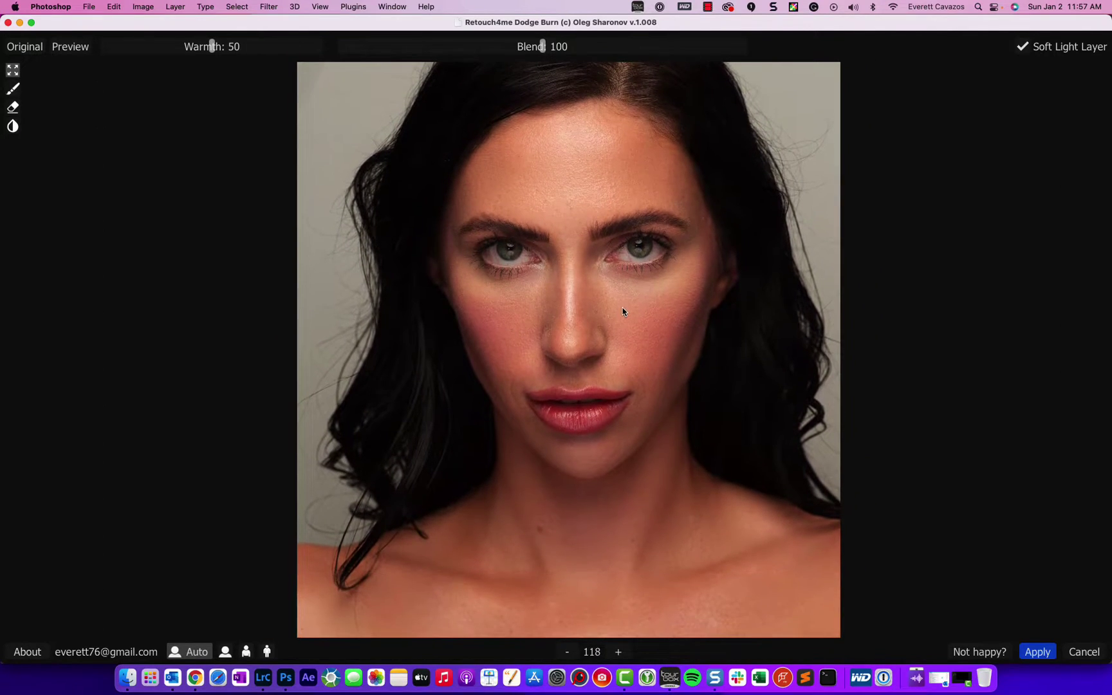
scroll(623, 312, up, 2)
click(23, 50)
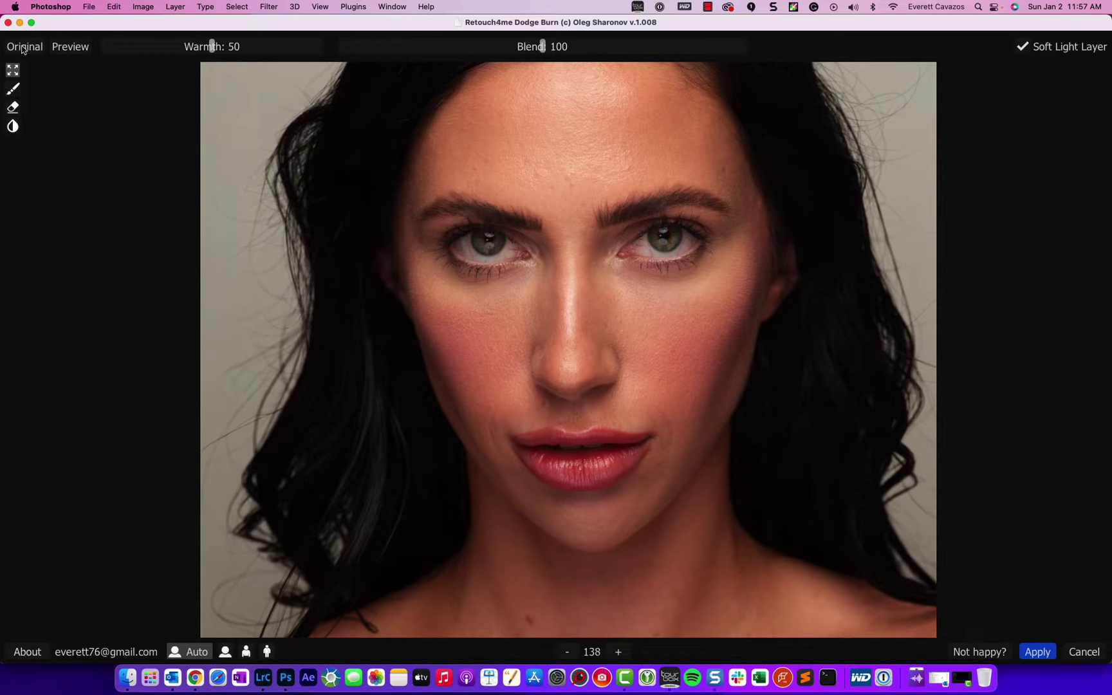
click(23, 50)
scroll(634, 412, down, 3)
scroll(638, 320, down, 5)
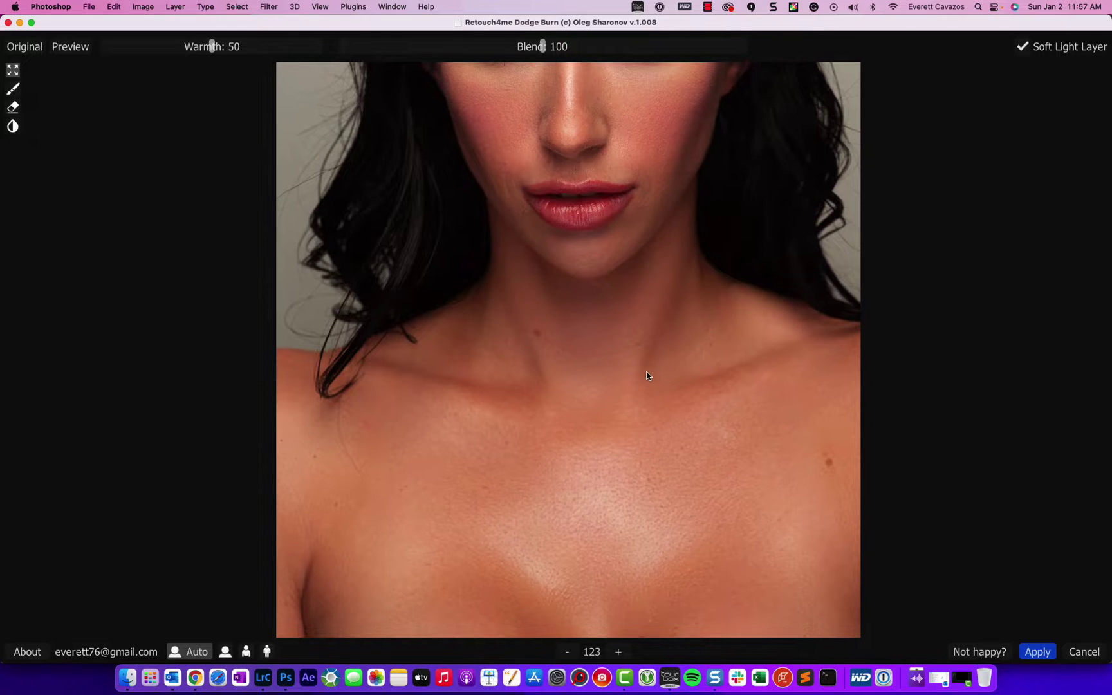
- Check the neck and chest against the original once more and apply the dodge and burn result to the layer
scroll(620, 450, up, 2)
scroll(583, 457, down, 1)
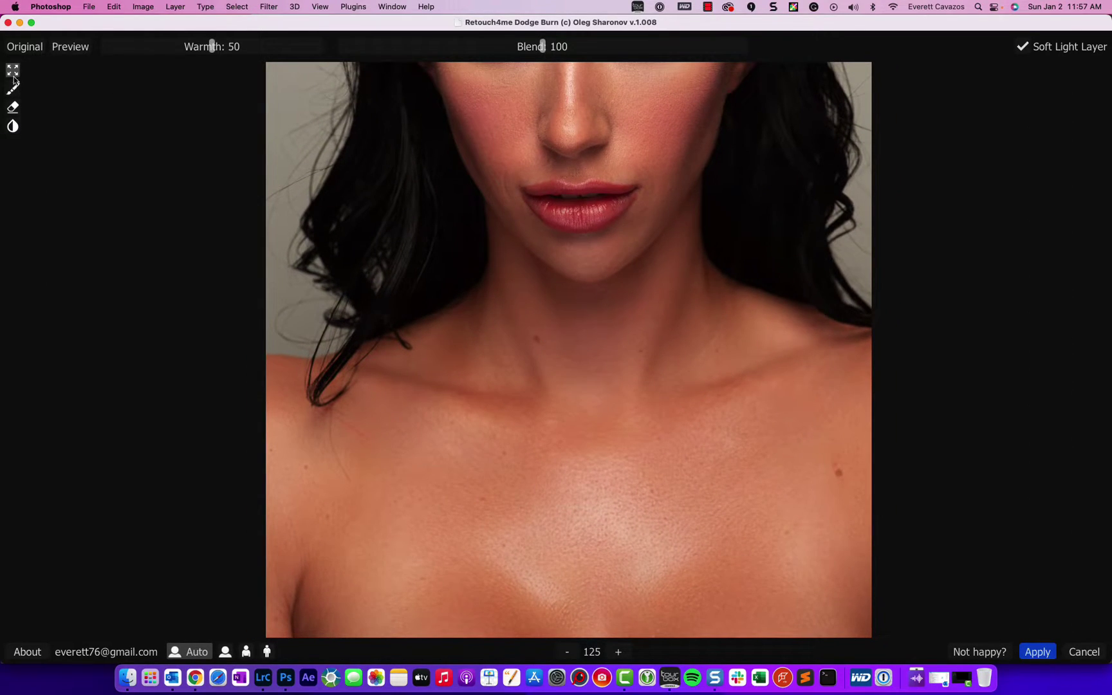
click(23, 52)
click(1038, 652)
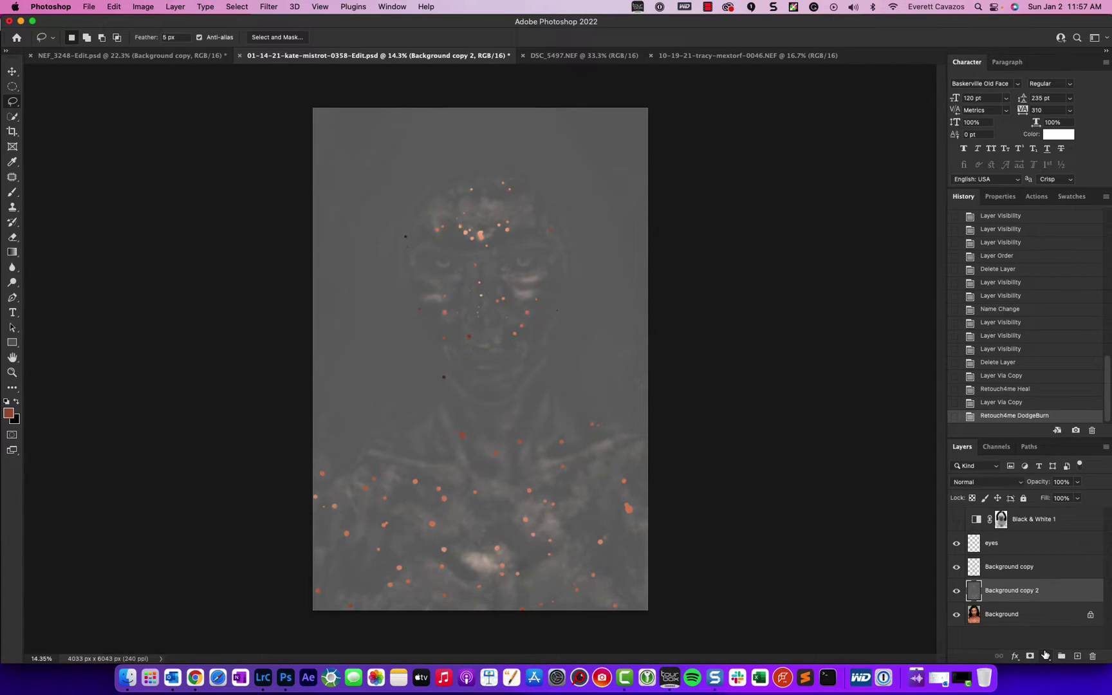
- Rename Background copy 2 as D&B and Background copy as blemishes
double_click(1010, 591)
text(D&B)
key(Return)
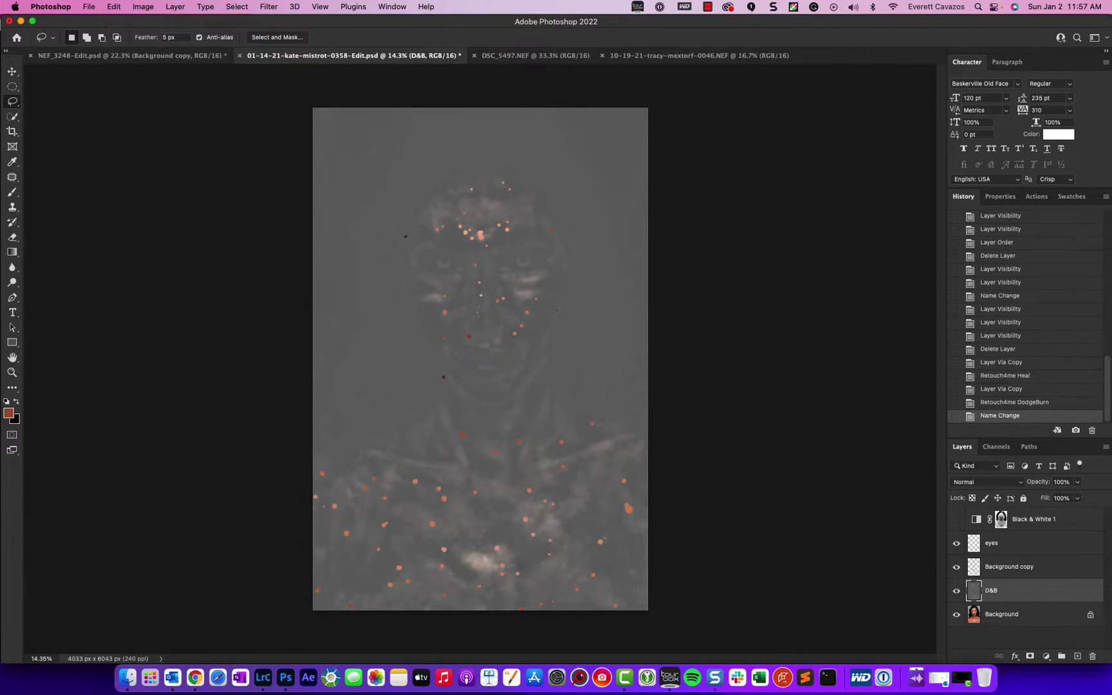
double_click(1020, 567)
text(bl)
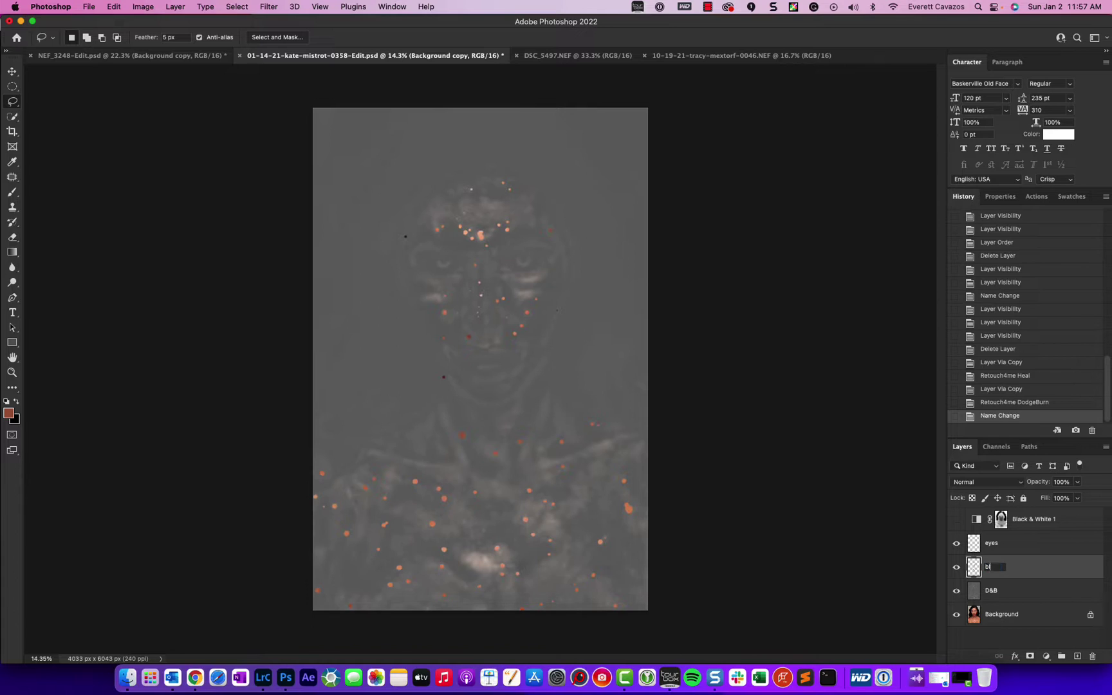
text(emishes)
key(Return)
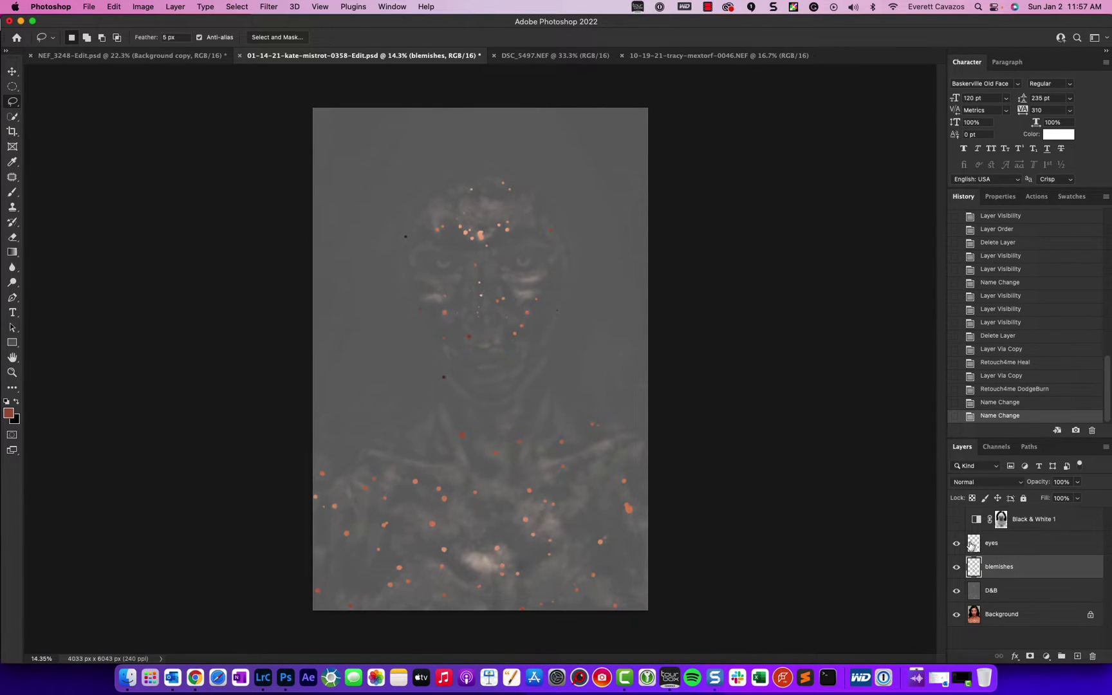
- Set the D&B layer's blend mode to Soft Light and inspect the blended portrait
click(1006, 590)
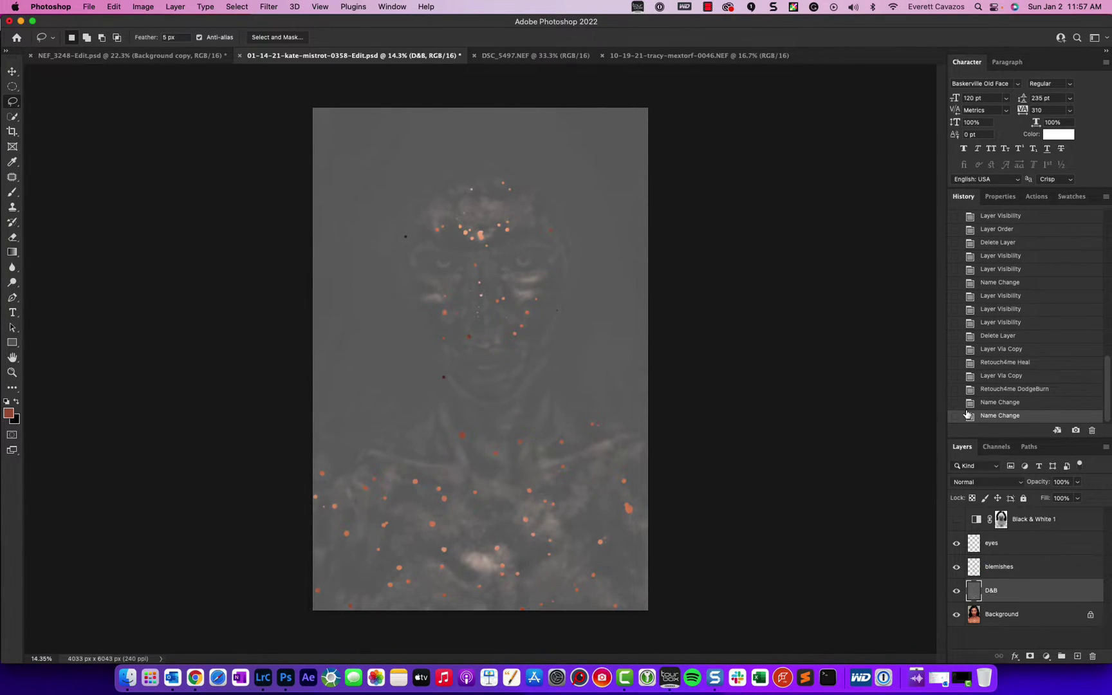
click(975, 483)
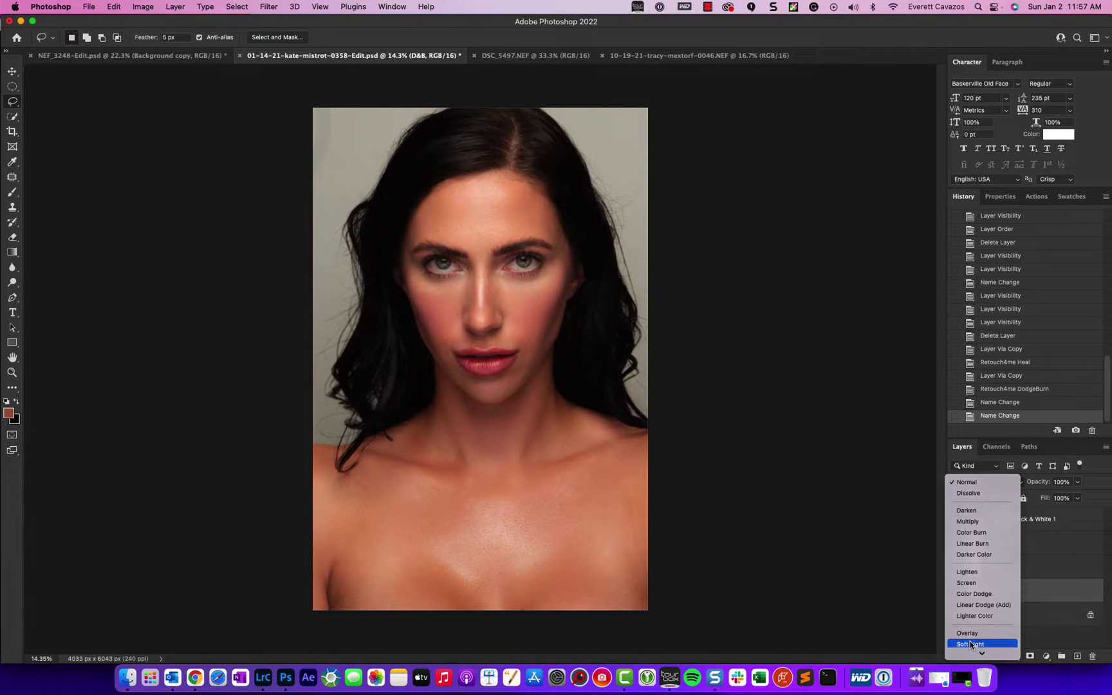
click(970, 642)
scroll(556, 540, up, 2)
scroll(555, 539, down, 2)
scroll(537, 541, up, 3)
key(super+0)
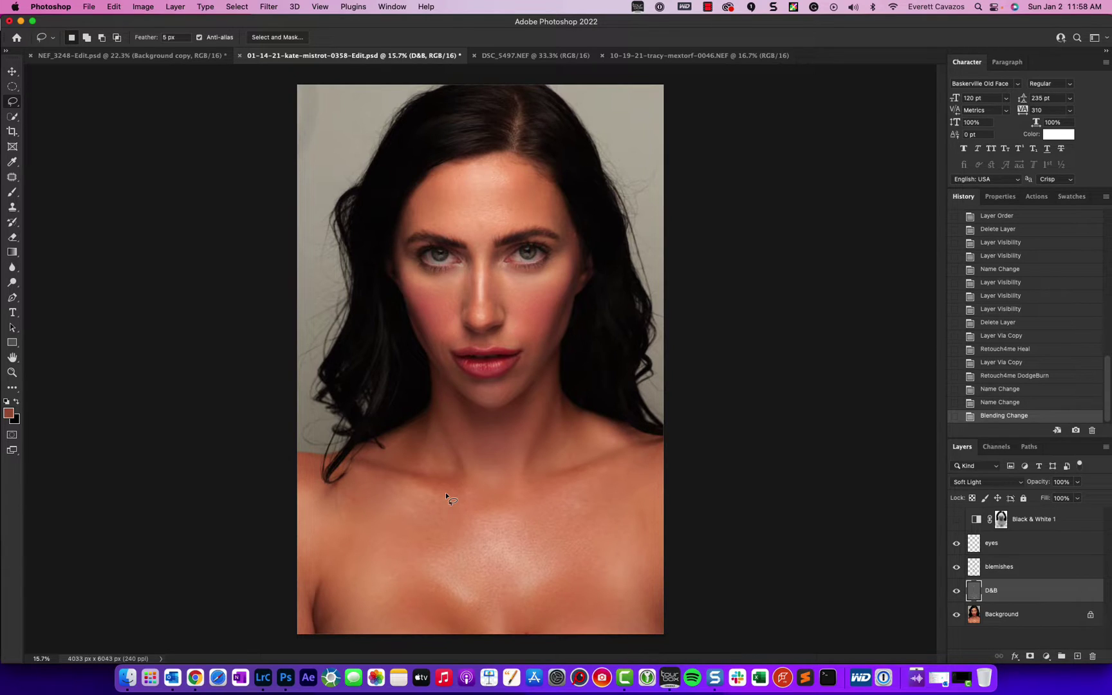
- Add a layer mask to the D&B layer and prepare a black Brush enlarged to size 3300
click(1031, 655)
click(11, 192)
right_click(12, 193)
click(45, 190)
key(x)
key(bracketright)
key(bracketright)
key(bracketright)
key(bracketright)
key(bracketright)
key(bracketright)
key(bracketright)
key(bracketright)
key(bracketright)
key(bracketright)
key(bracketright)
key(bracketright)
key(bracketright)
key(bracketright)
key(bracketright)
key(bracketright)
key(bracketright)
key(bracketright)
key(bracketright)
key(bracketright)
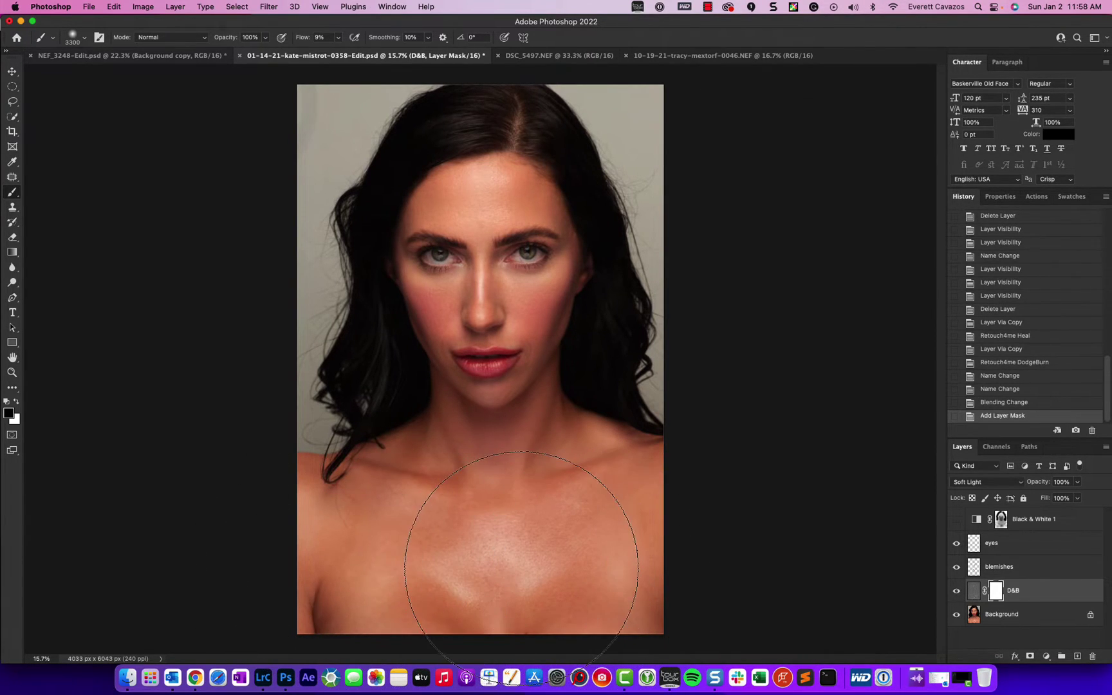
- Set the brush flow to 55% and paint black on the D&B mask across the chest and shoulders
drag(300, 38, 325, 37)
mouse_move(701, 497)
mouse_down()
mouse_move(623, 582)
mouse_move(634, 575)
mouse_move(398, 575)
mouse_move(695, 581)
mouse_move(286, 571)
mouse_up()
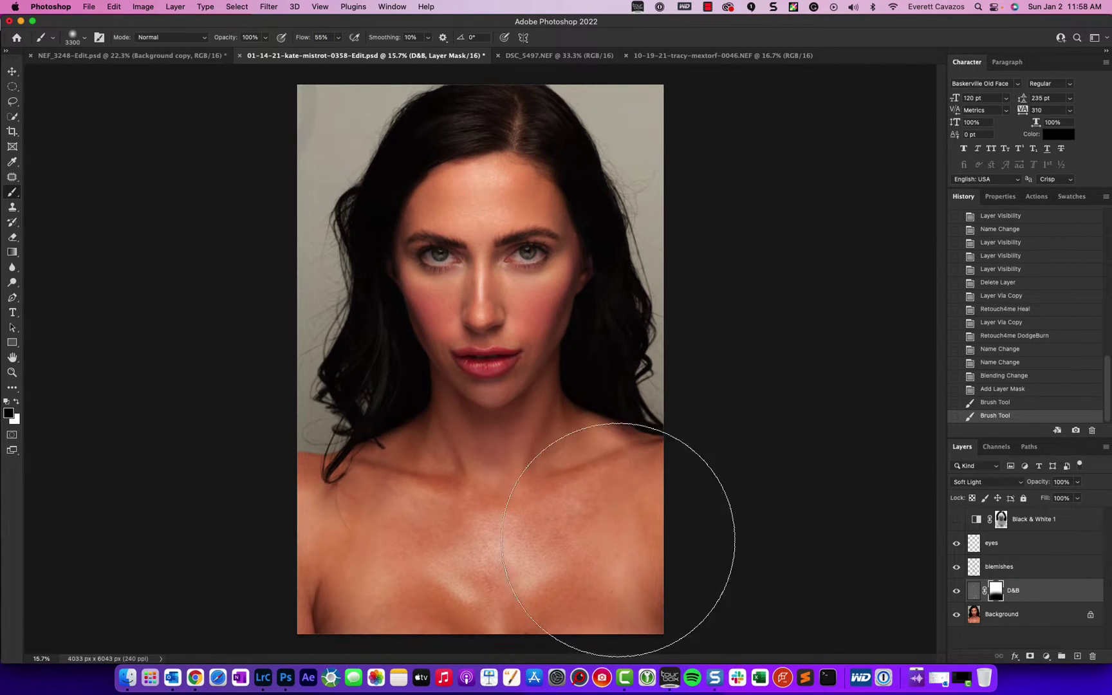
mouse_move(496, 555)
mouse_down()
mouse_move(535, 557)
mouse_move(667, 583)
mouse_up()
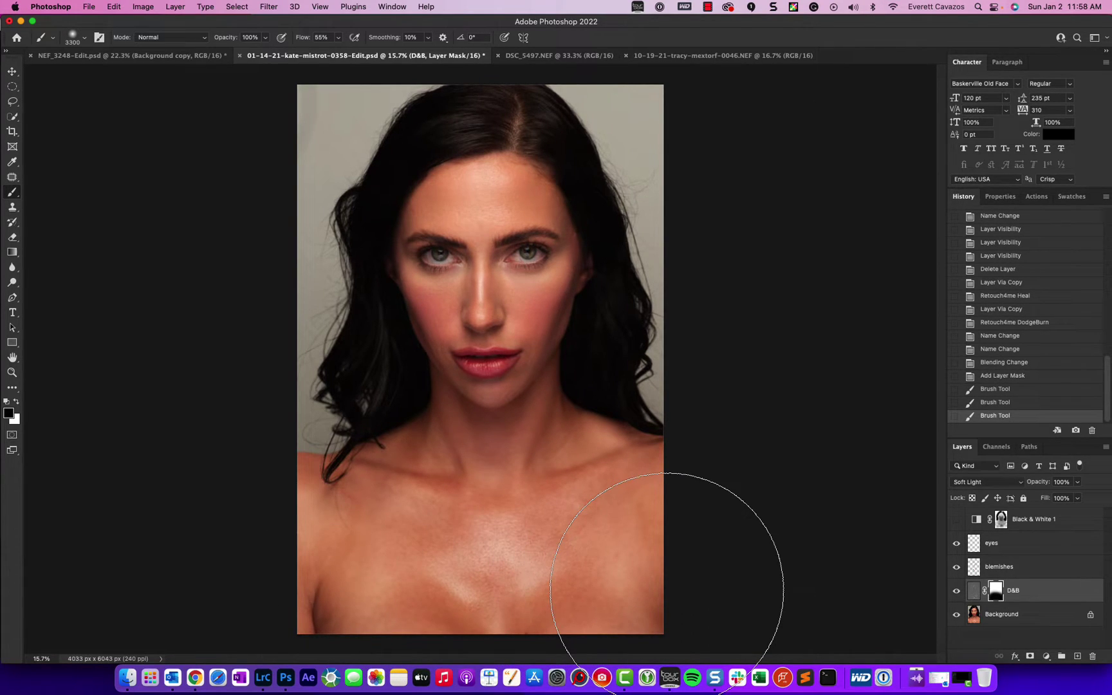
- Clear the painted areas from the whole D&B mask so it is white, and deselect the canvas
key(super+a)
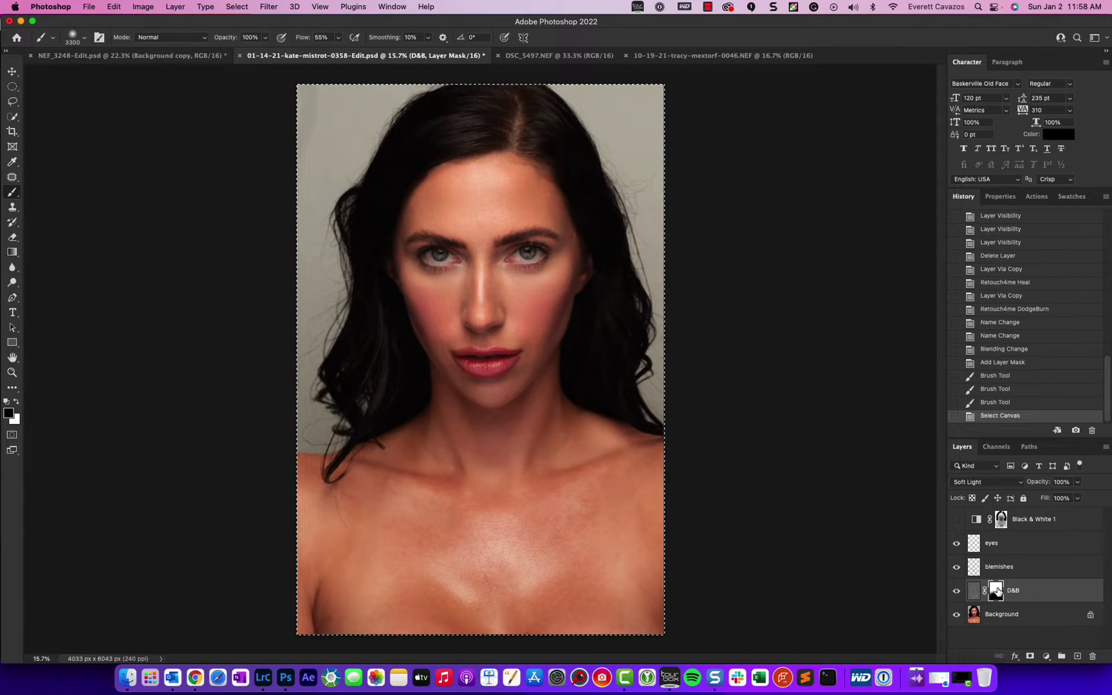
key(BackSpace)
key(super+d)
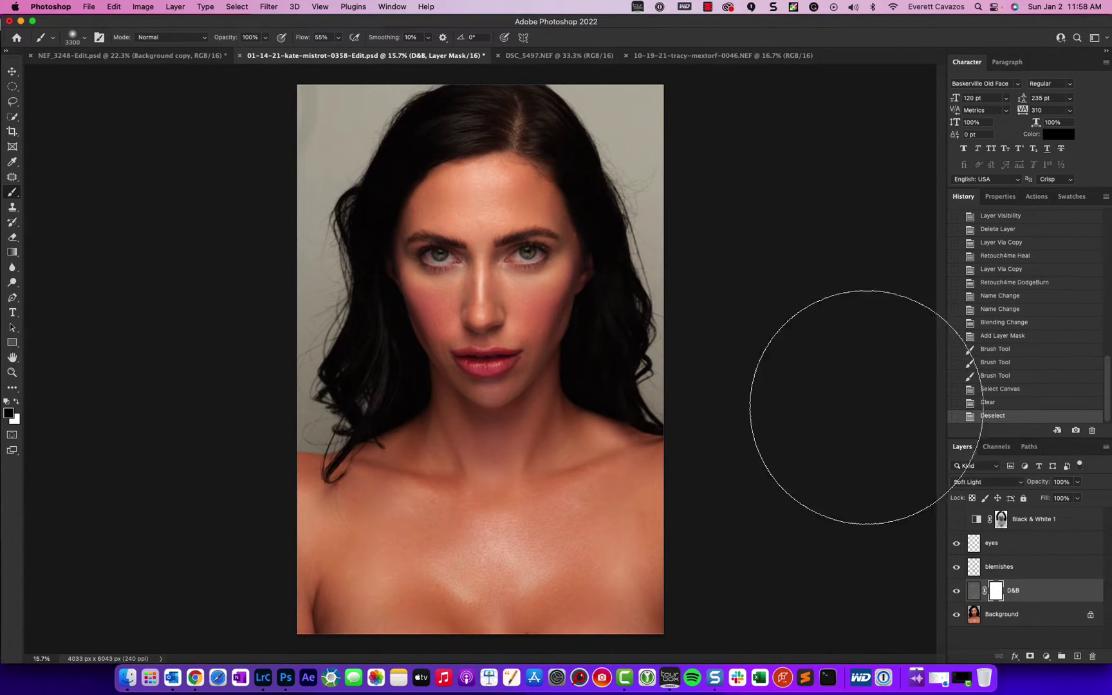
- In DSC_5497.NEF, duplicate the Background layer and run the Skin Full Treatment action from the Retouch4Me - PiXimperfect set
click(550, 55)
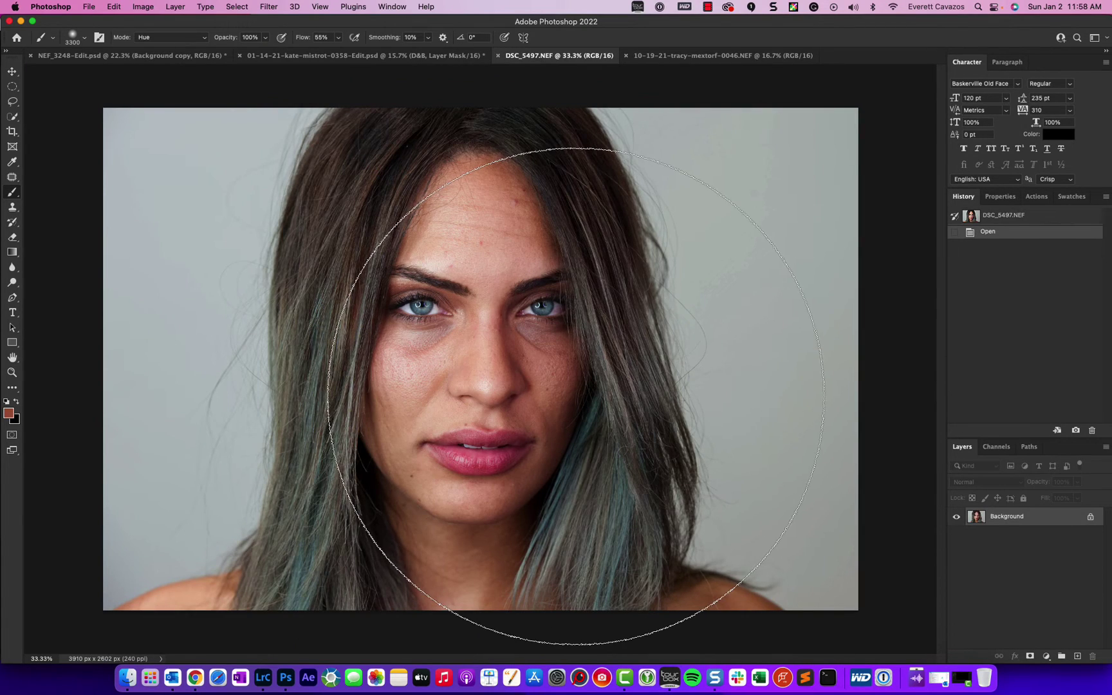
key(super+j)
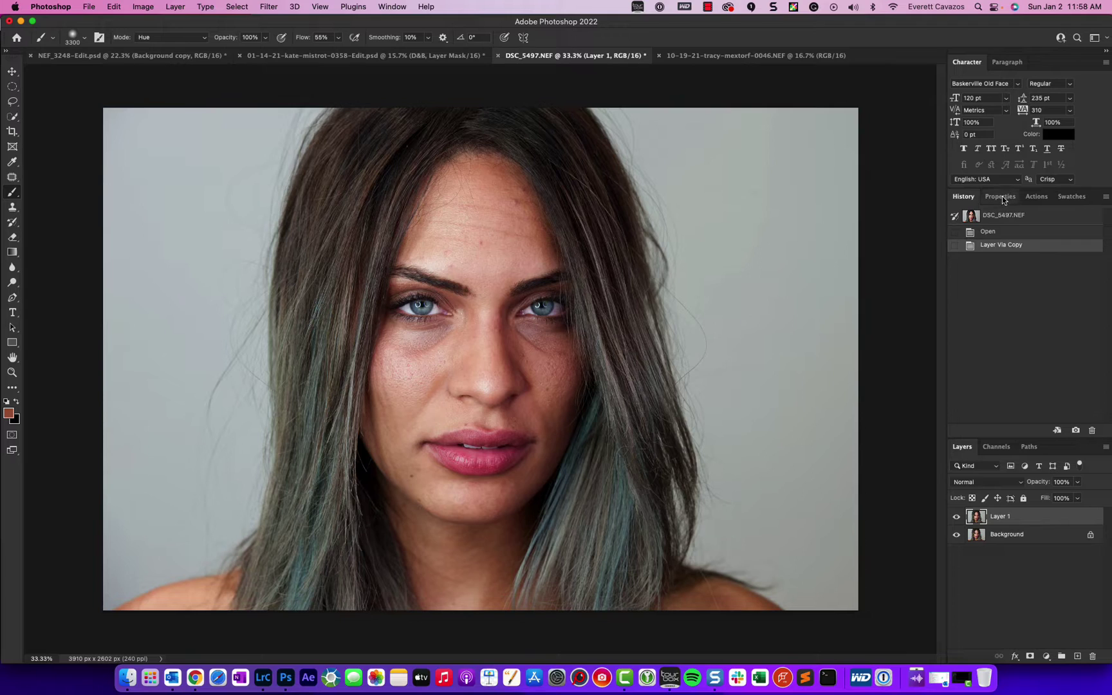
click(1033, 197)
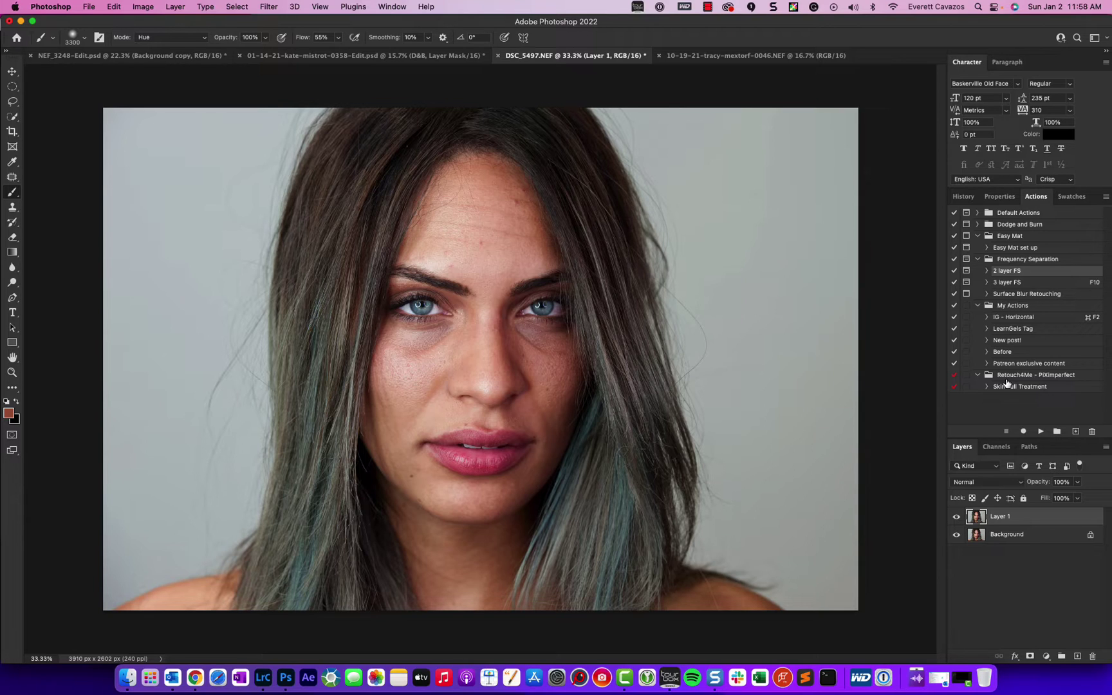
click(987, 387)
scroll(994, 402, down, 5)
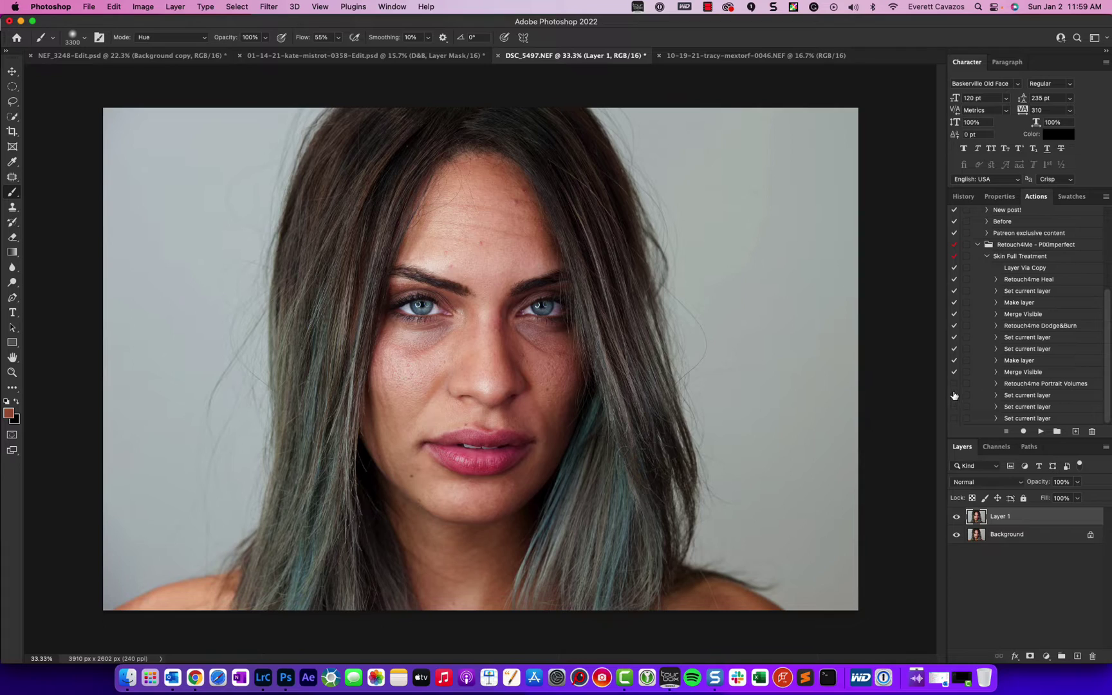
click(1009, 258)
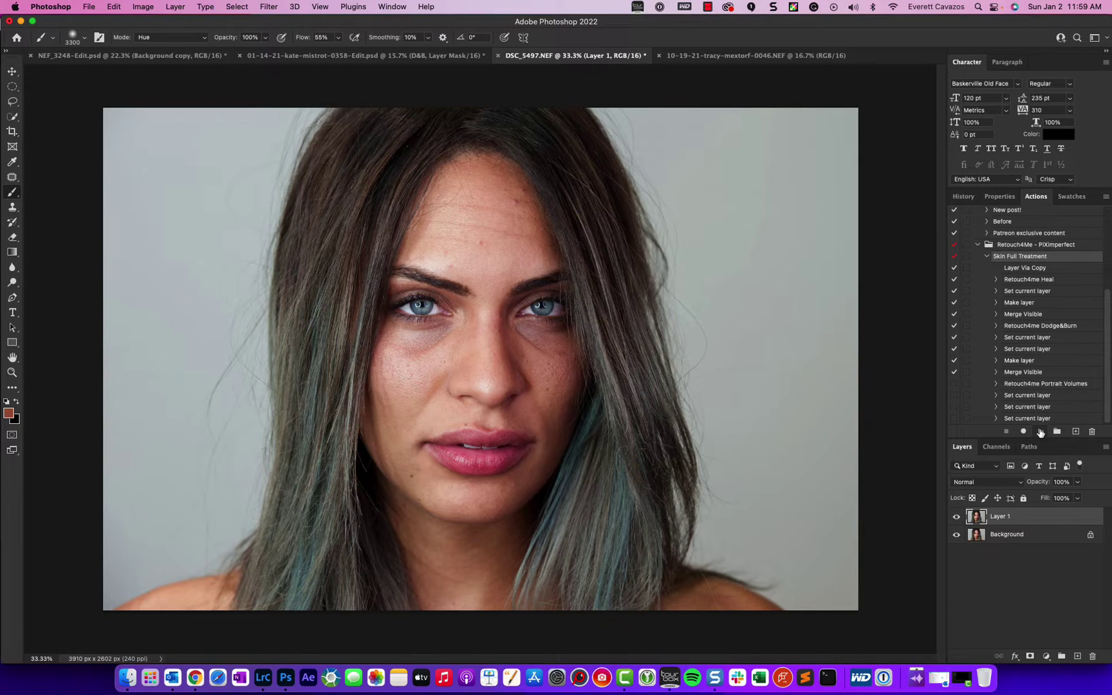
click(1041, 432)
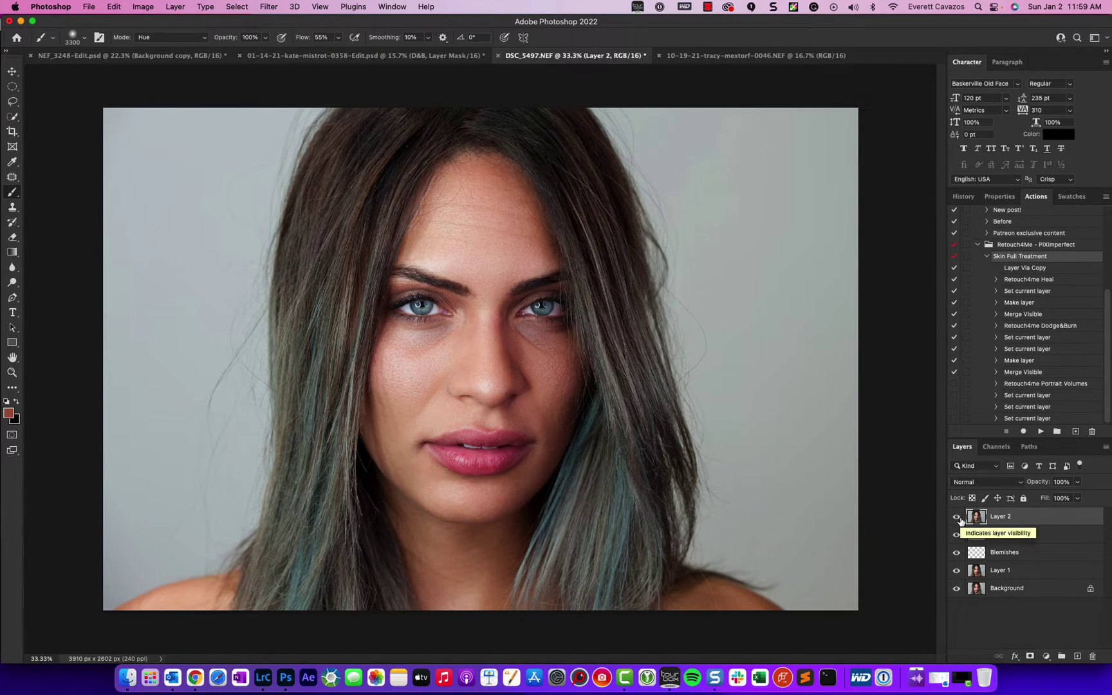
- Hide Layer 2 and the Dodge & Burn and Blemishes layers to reveal the unretouched face
click(957, 517)
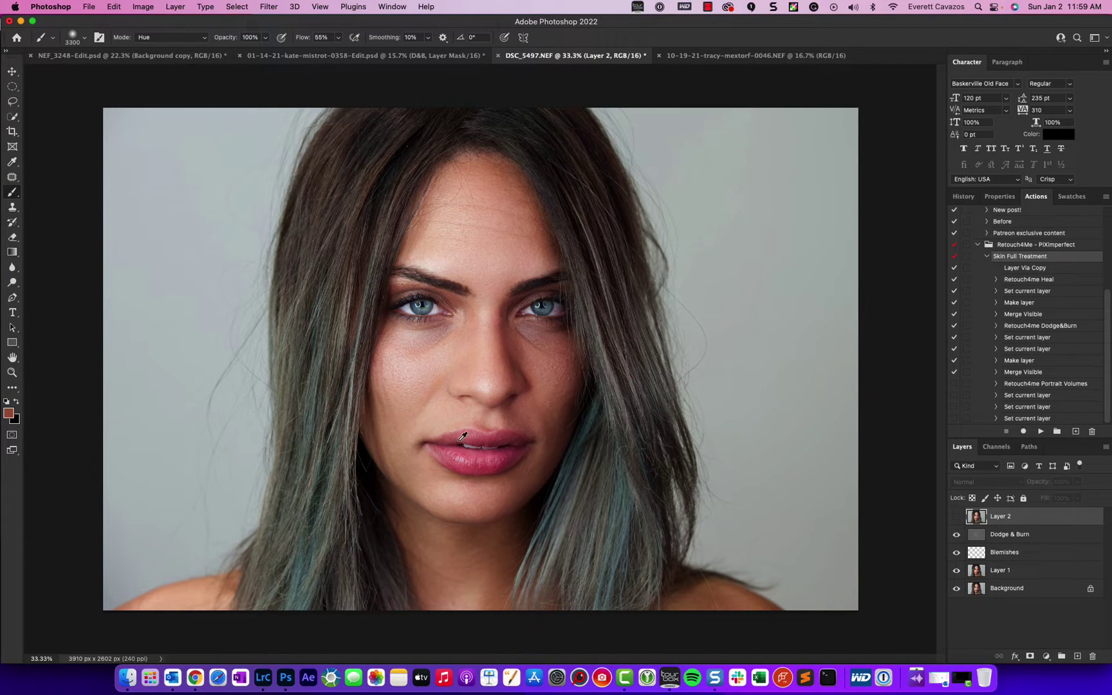
scroll(458, 442, up, 3)
click(956, 535)
click(957, 553)
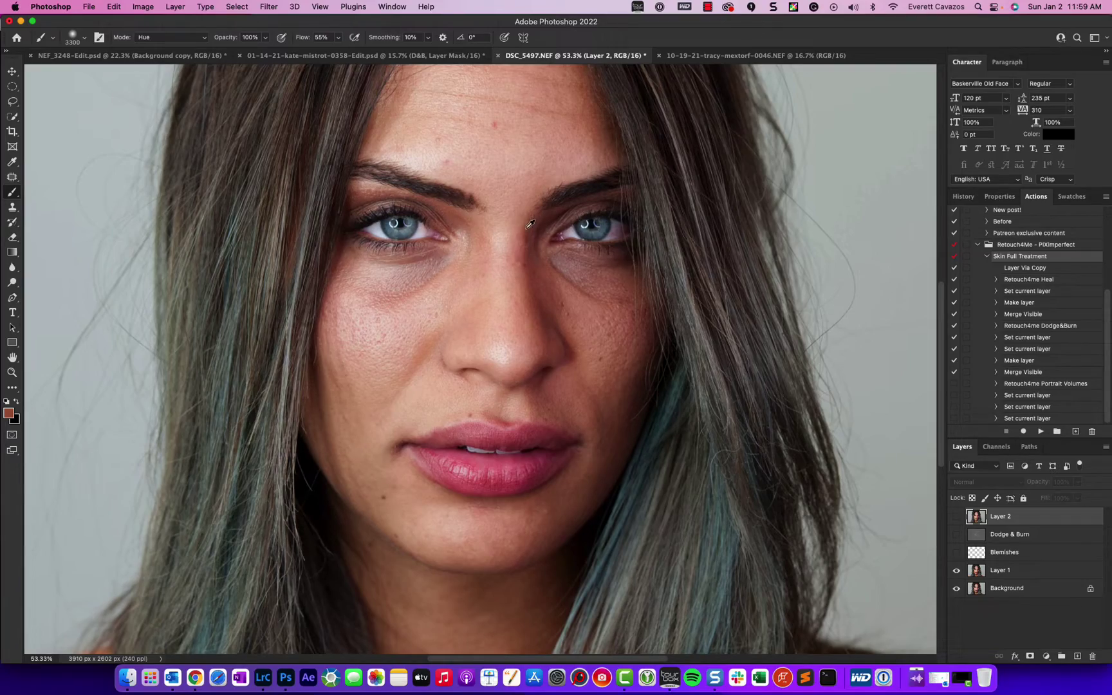
- Compare the forehead up close with the Blemishes layer shown and hidden
scroll(527, 261, up, 5)
scroll(529, 256, down, 8)
scroll(501, 277, up, 6)
scroll(488, 278, down, 4)
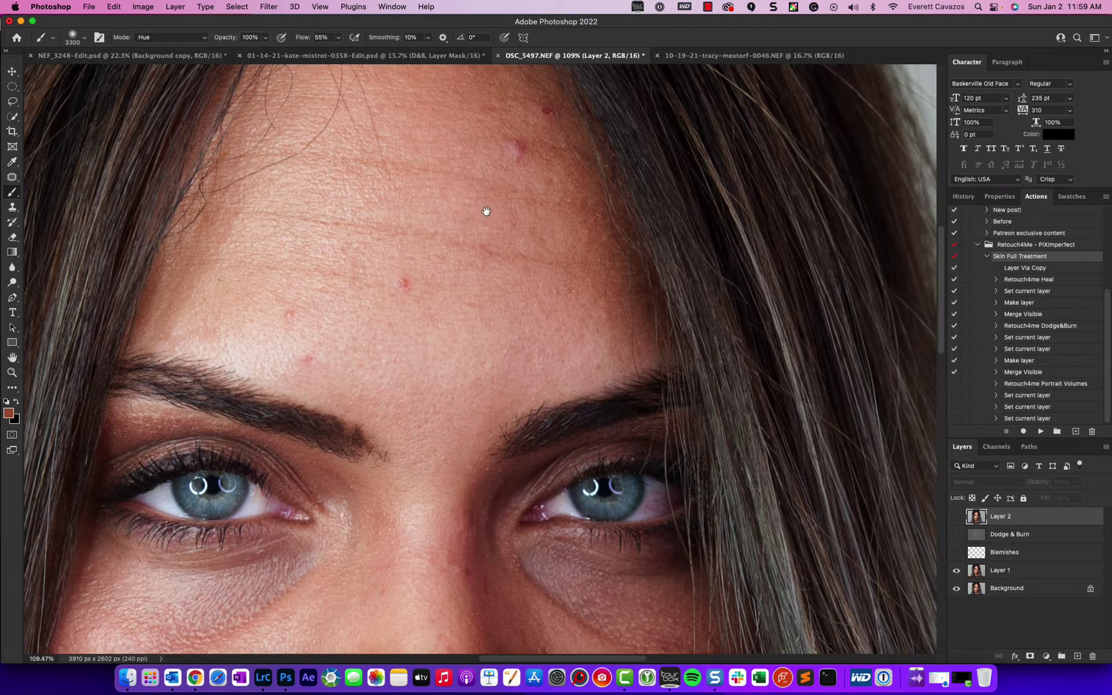
scroll(490, 212, up, 2)
click(955, 552)
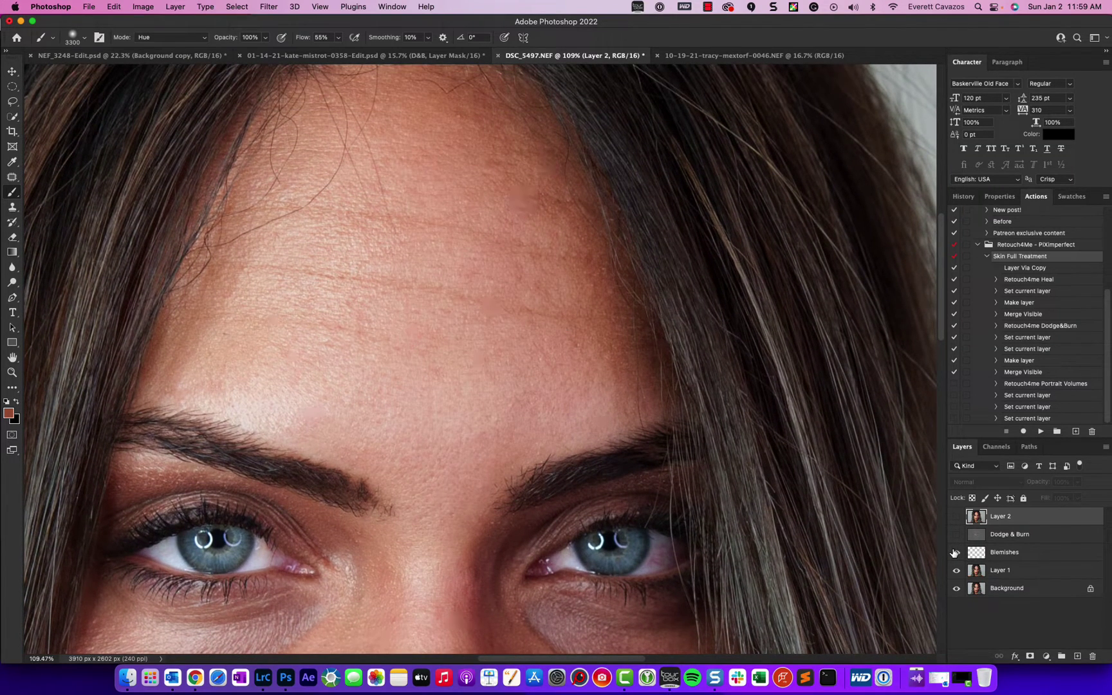
click(955, 552)
click(955, 553)
click(956, 552)
- Compare the skin around the eyes, nose and cheeks with the Blemishes layer shown and hidden
drag(479, 405, 534, 217)
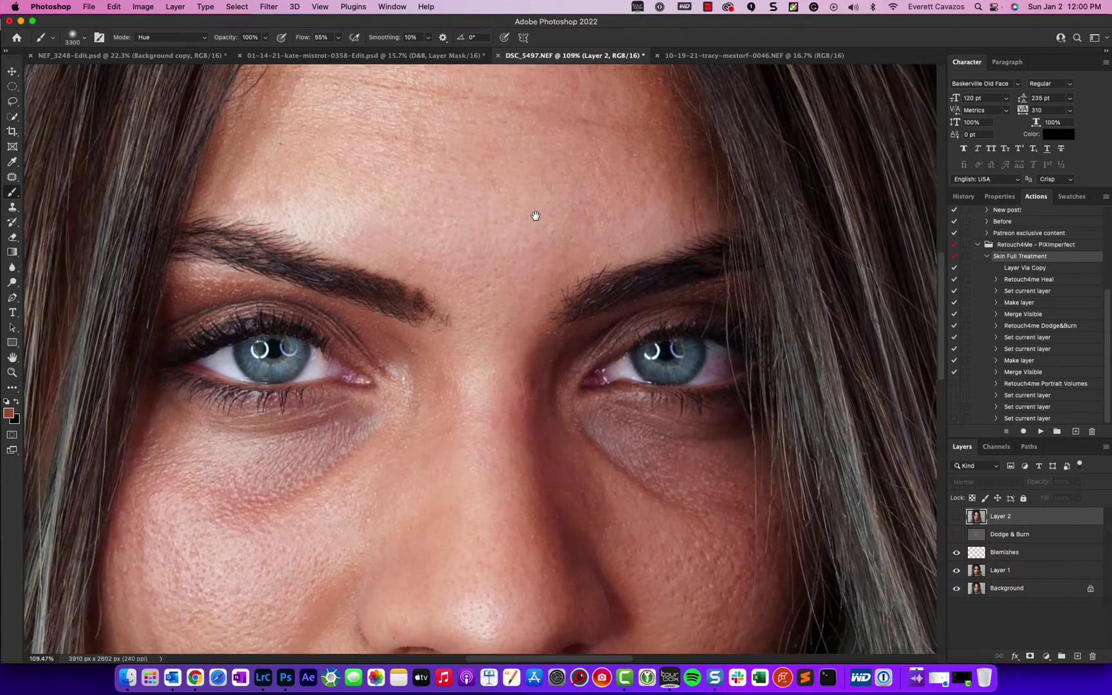
click(957, 552)
click(956, 552)
click(957, 553)
click(956, 552)
drag(552, 489, 574, 297)
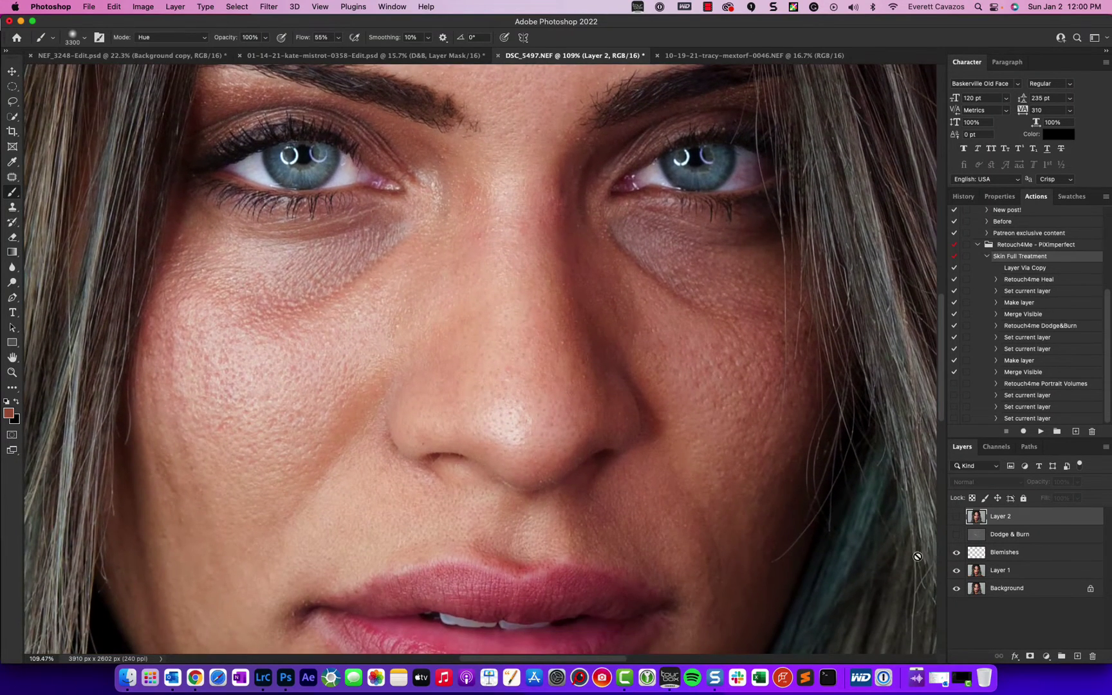
click(957, 553)
click(958, 553)
click(957, 553)
click(958, 553)
- Compare the midface with the Dodge & Burn layer shown and hidden, and hide both retouching layers
click(957, 534)
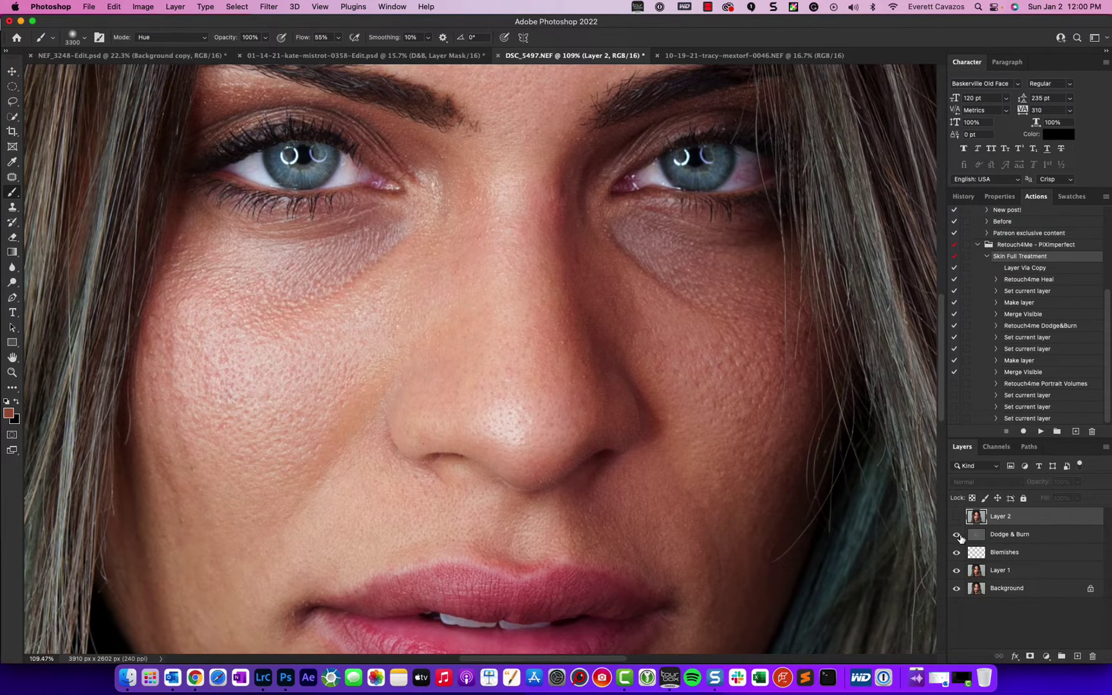
click(958, 535)
click(957, 534)
click(957, 535)
click(957, 553)
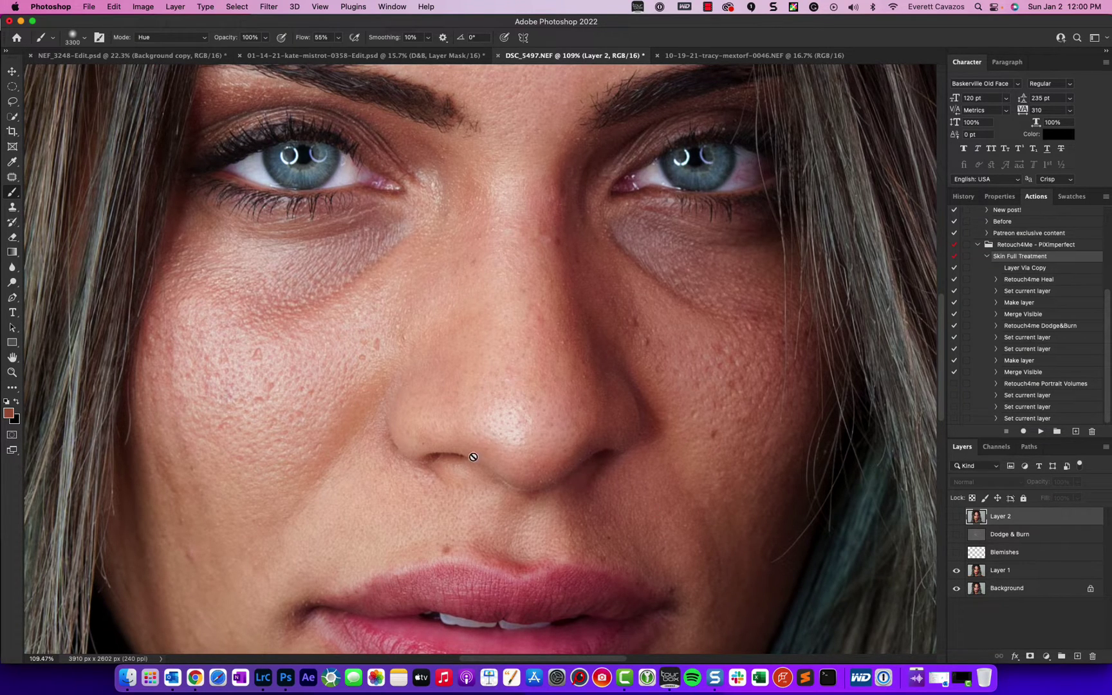
- Compare the mouth, chin and neck with the Blemishes layer on and off, leaving the layer shown
drag(568, 489, 579, 186)
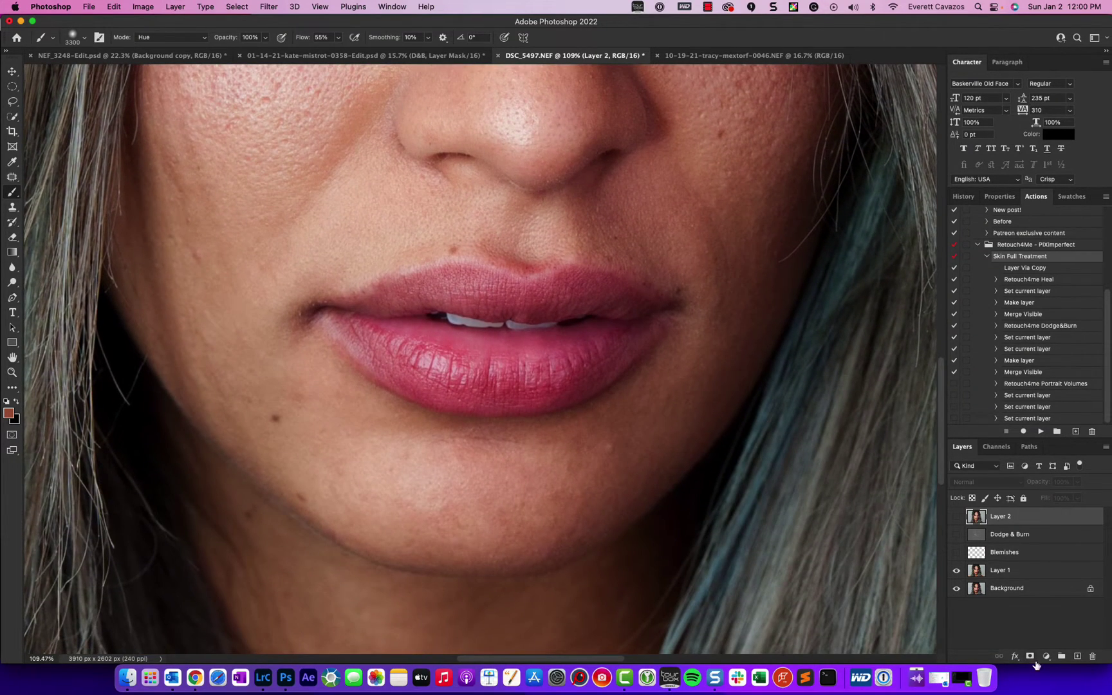
click(957, 553)
scroll(565, 516, down, 3)
scroll(565, 515, down, 5)
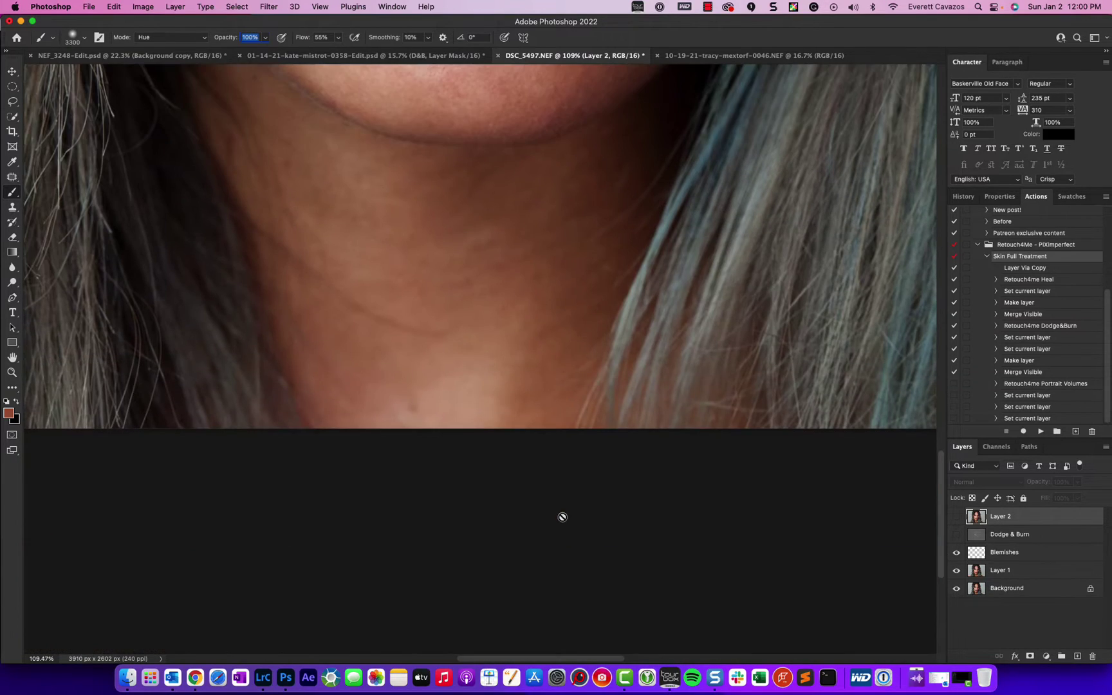
drag(524, 276, 552, 499)
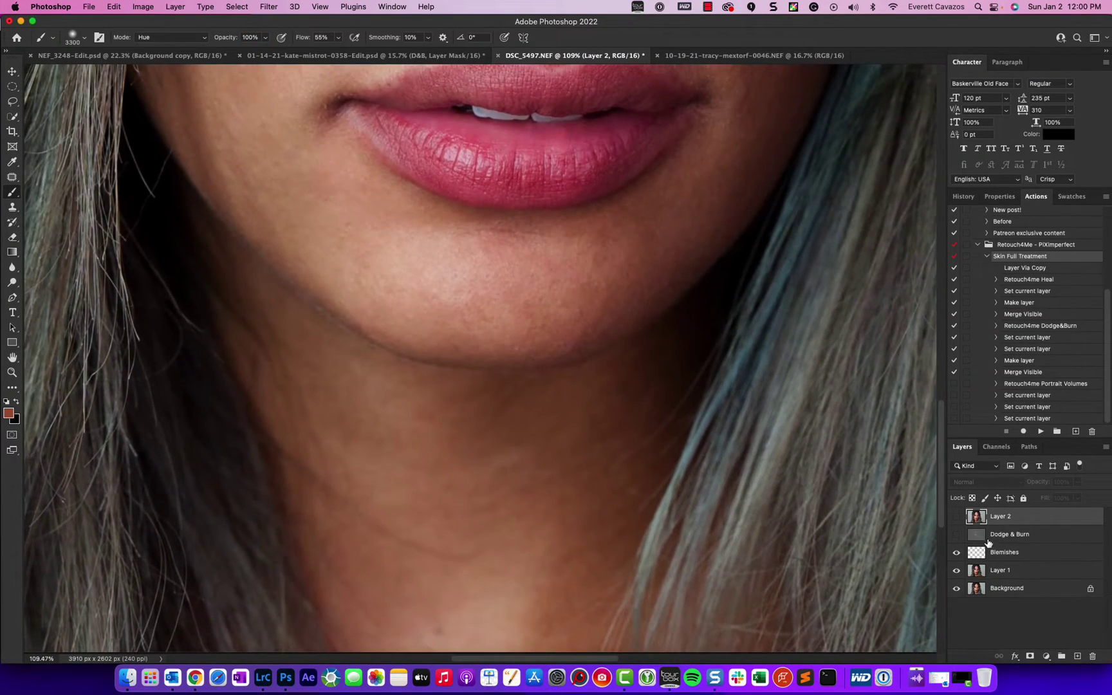
click(957, 553)
click(958, 552)
- Show the Dodge & Burn layer over the healed face
key(super+0)
scroll(468, 346, up, 5)
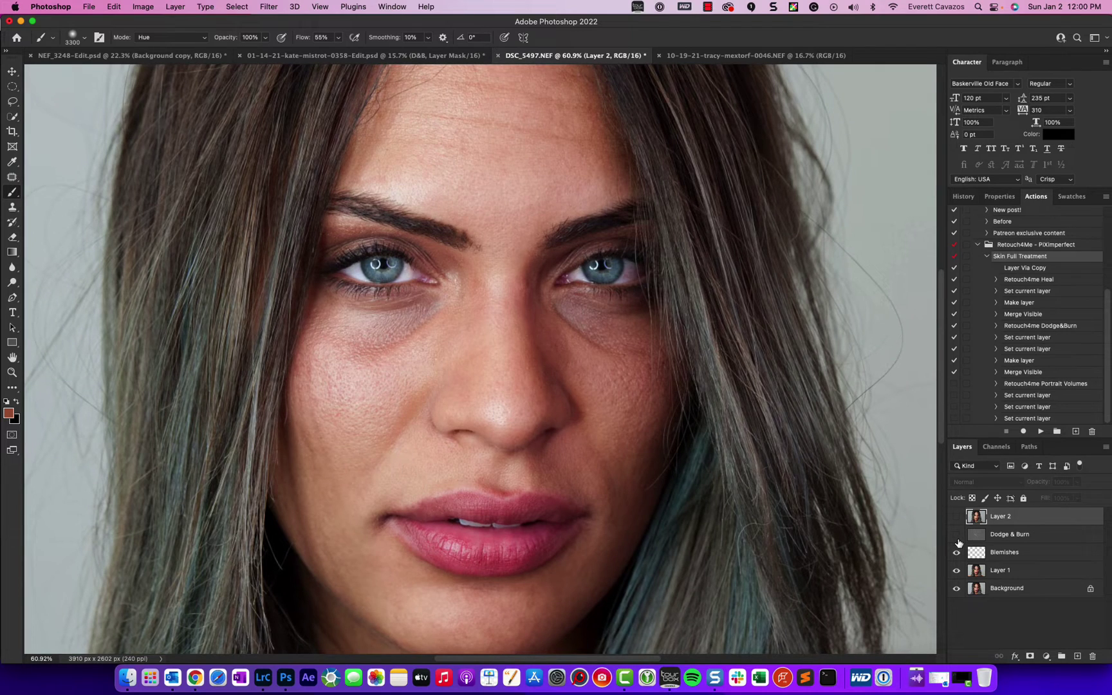
click(957, 535)
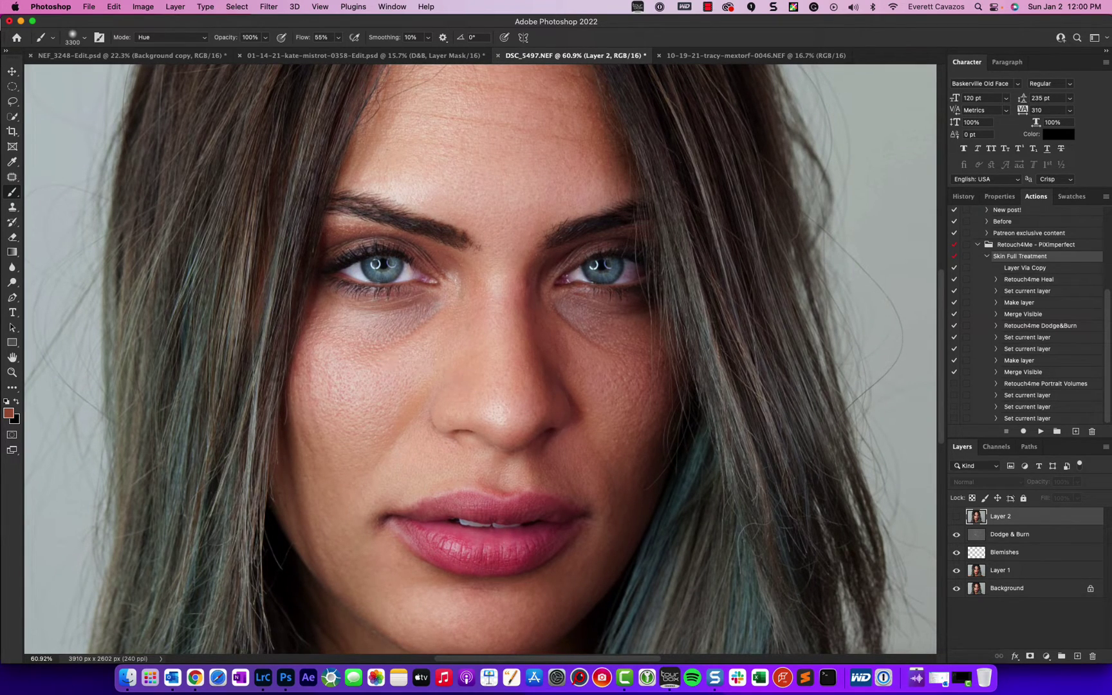
- Compare the whole portrait with the Dodge & Burn layer on and off, at different magnifications
scroll(560, 428, down, 3)
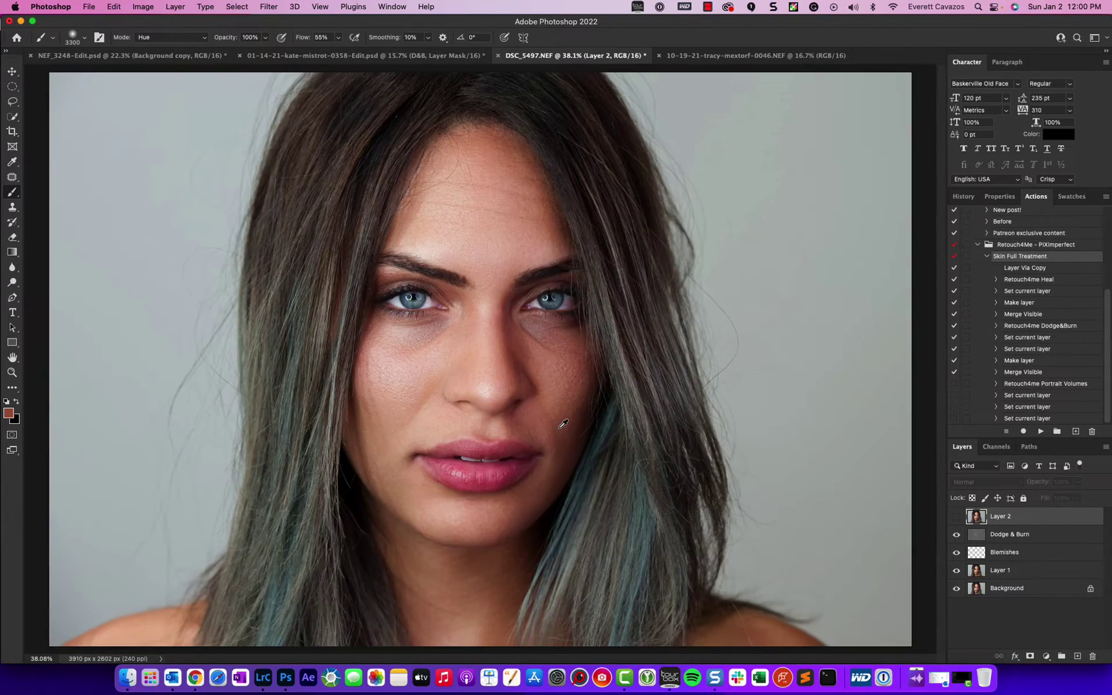
click(957, 537)
click(956, 537)
click(956, 537)
click(957, 536)
click(956, 537)
key(super+minus)
key(super+0)
key(super+minus)
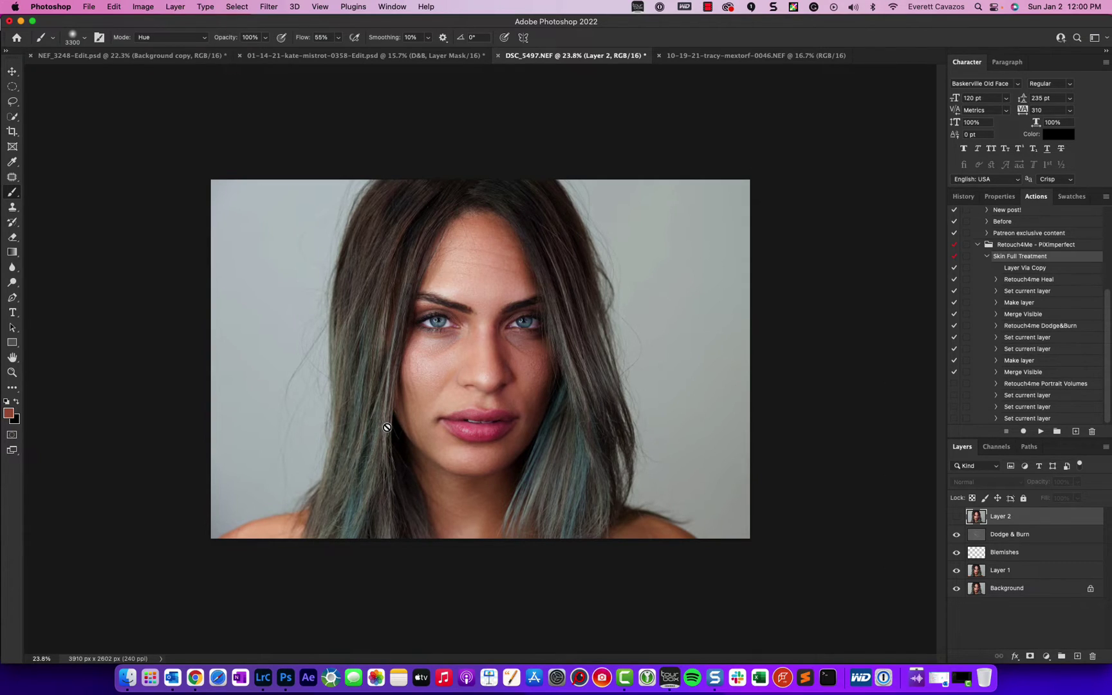
scroll(451, 271, up, 3)
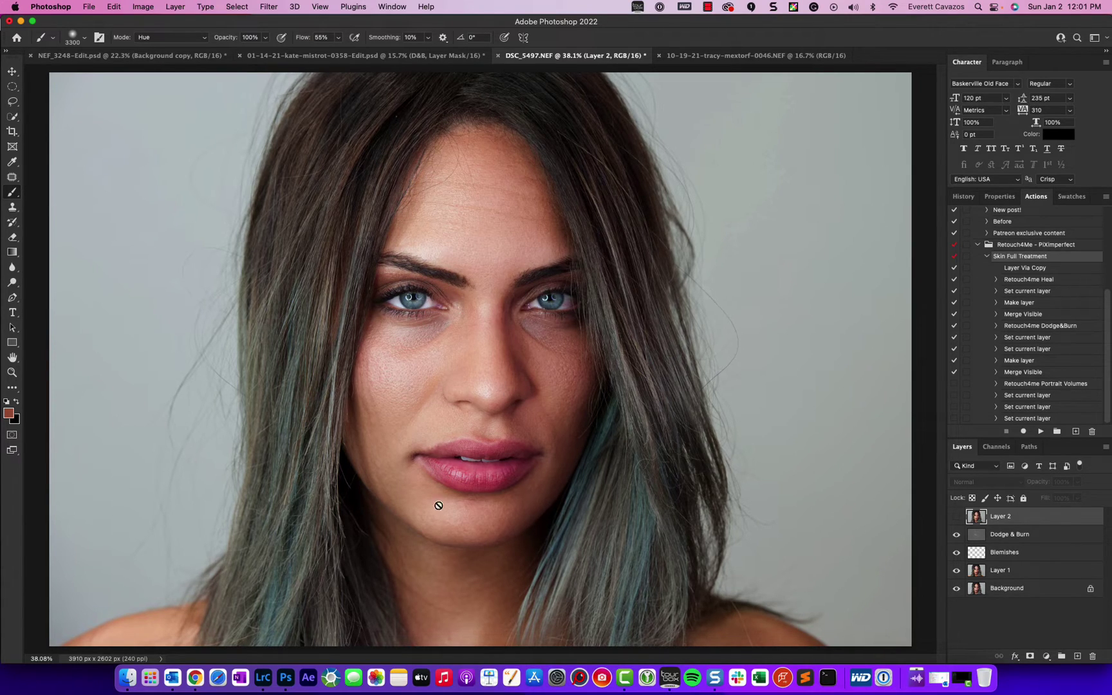
- Run the Skin Full Treatment action on the open portrait of the woman in the black blazer
click(761, 56)
scroll(489, 196, up, 3)
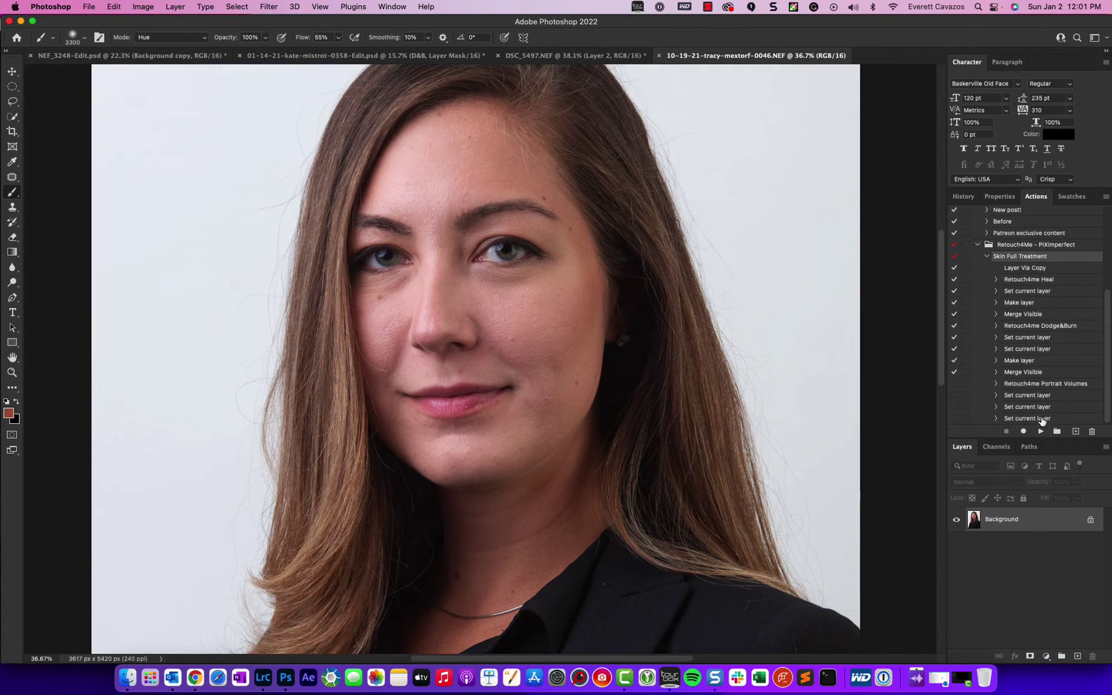
click(1042, 434)
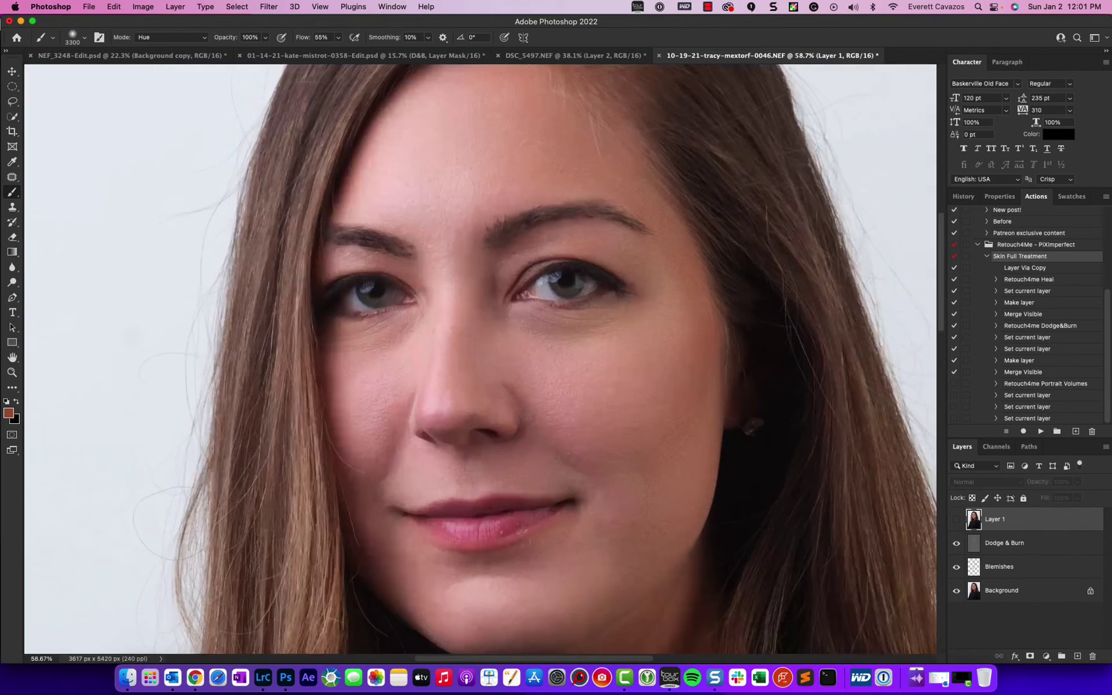
- Compare the face with the Dodge & Burn and Blemishes layers both hidden and shown again
click(957, 544)
click(958, 567)
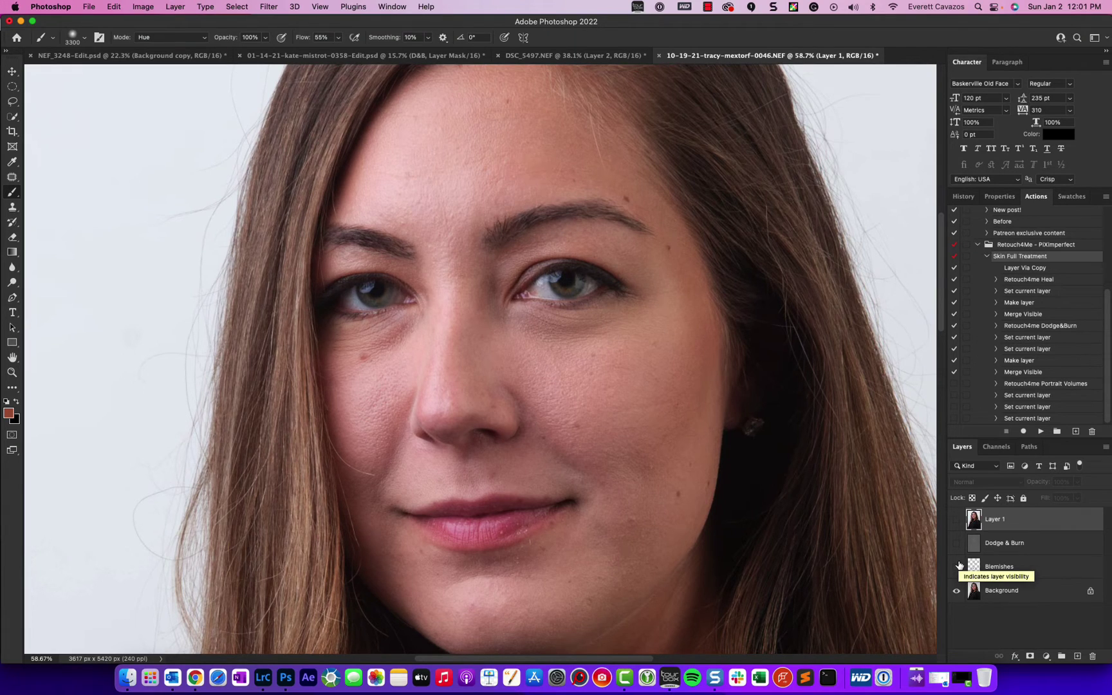
click(960, 565)
click(959, 549)
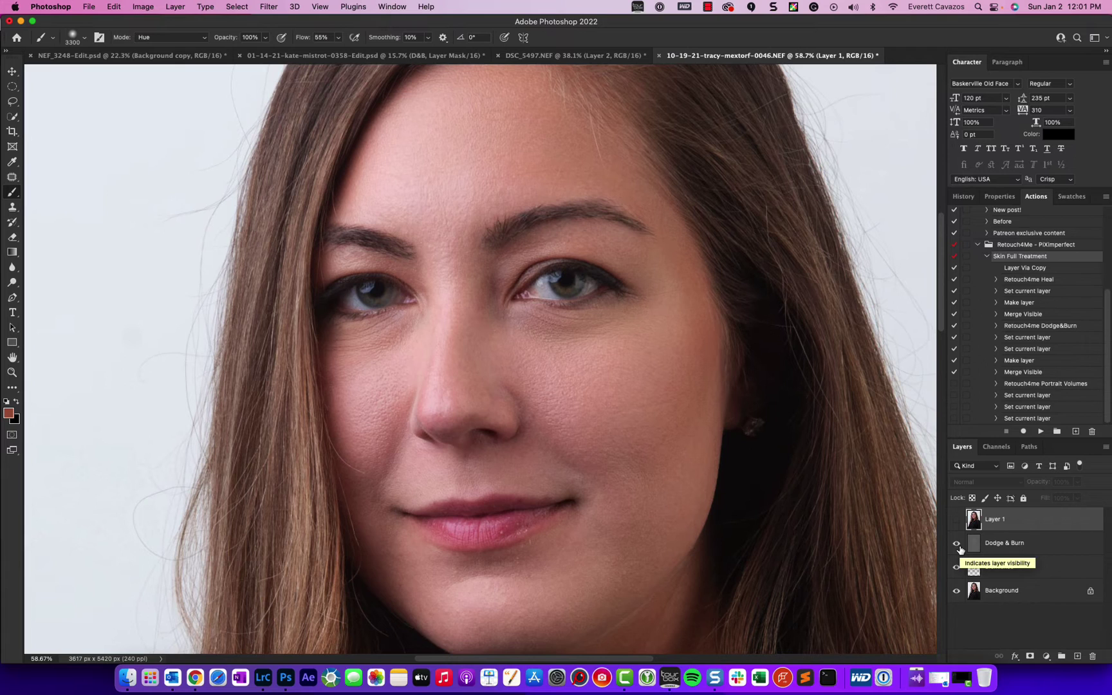
- Check the effect of the Dodge & Burn layer on the whole head by hiding and reshowing it
scroll(546, 504, down, 3)
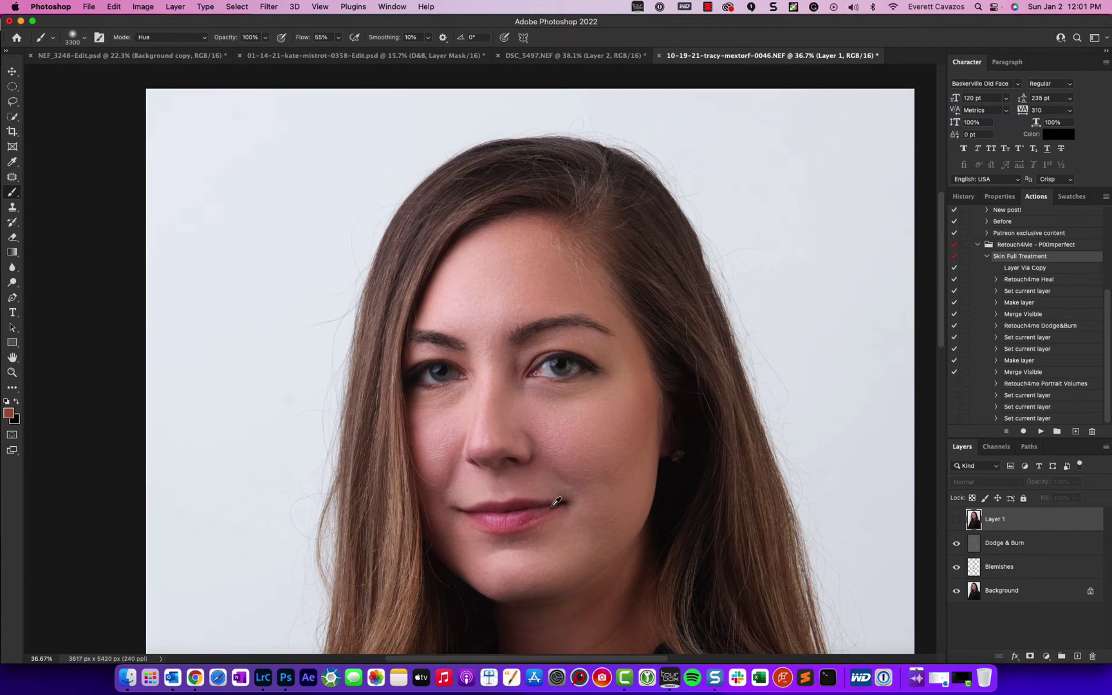
drag(644, 509, 639, 441)
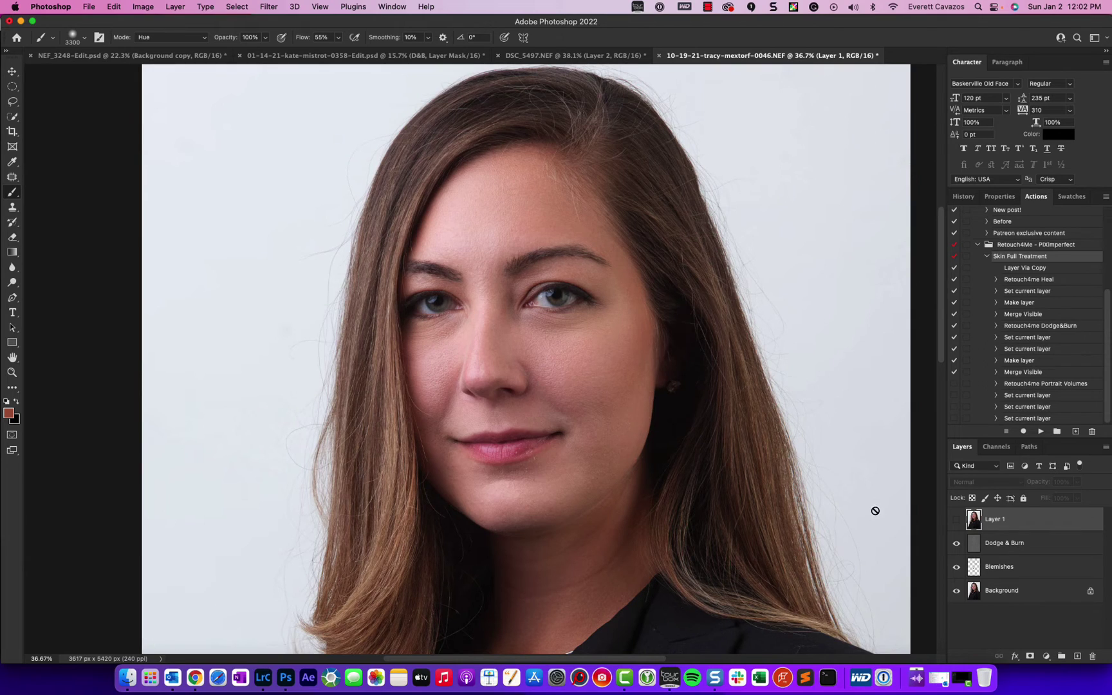
click(956, 543)
click(957, 545)
- Examine the retouched skin of the blazer portrait at different magnifications, from the full picture to the face close up
scroll(499, 385, up, 2)
scroll(499, 385, down, 2)
scroll(495, 389, down, 3)
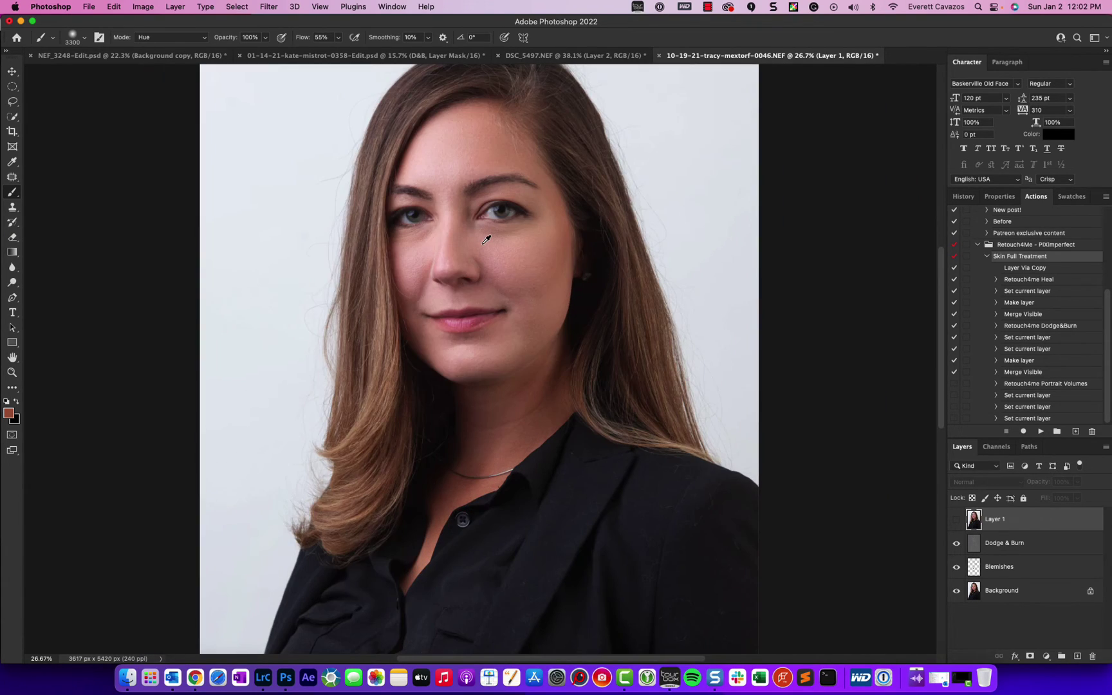
scroll(484, 242, up, 2)
mouse_move(482, 245)
mouse_down()
mouse_move(509, 340)
mouse_move(527, 293)
mouse_move(509, 311)
mouse_move(529, 286)
mouse_up()
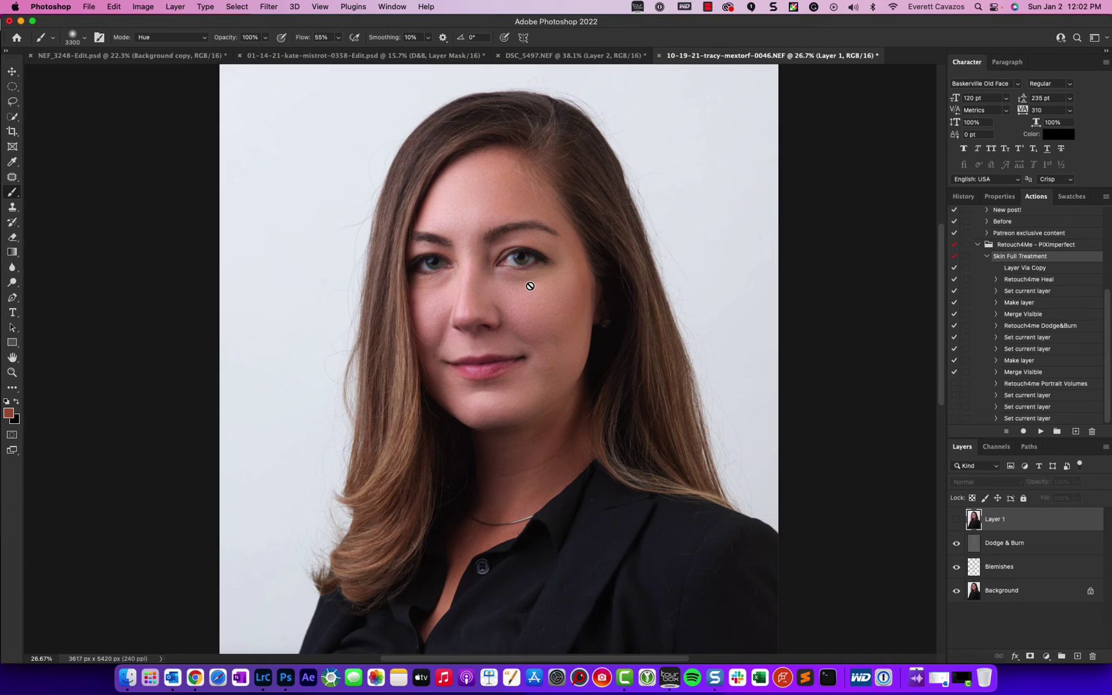
scroll(500, 265, up, 4)
scroll(529, 298, down, 2)
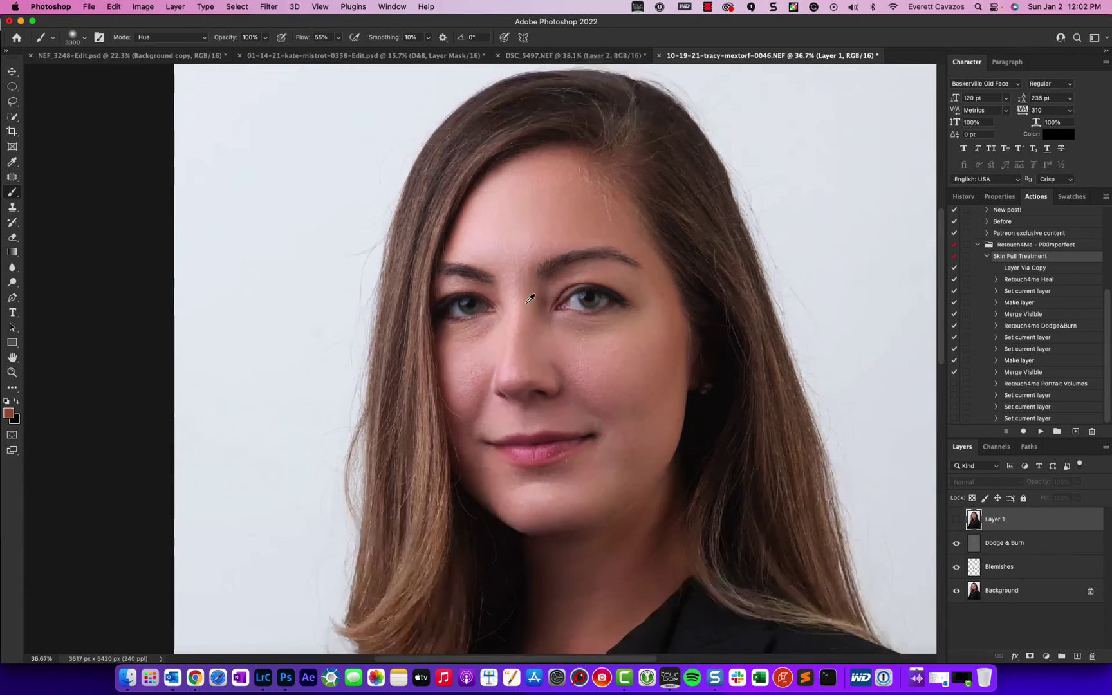
drag(596, 322, 526, 327)
scroll(507, 330, up, 2)
scroll(499, 333, down, 2)
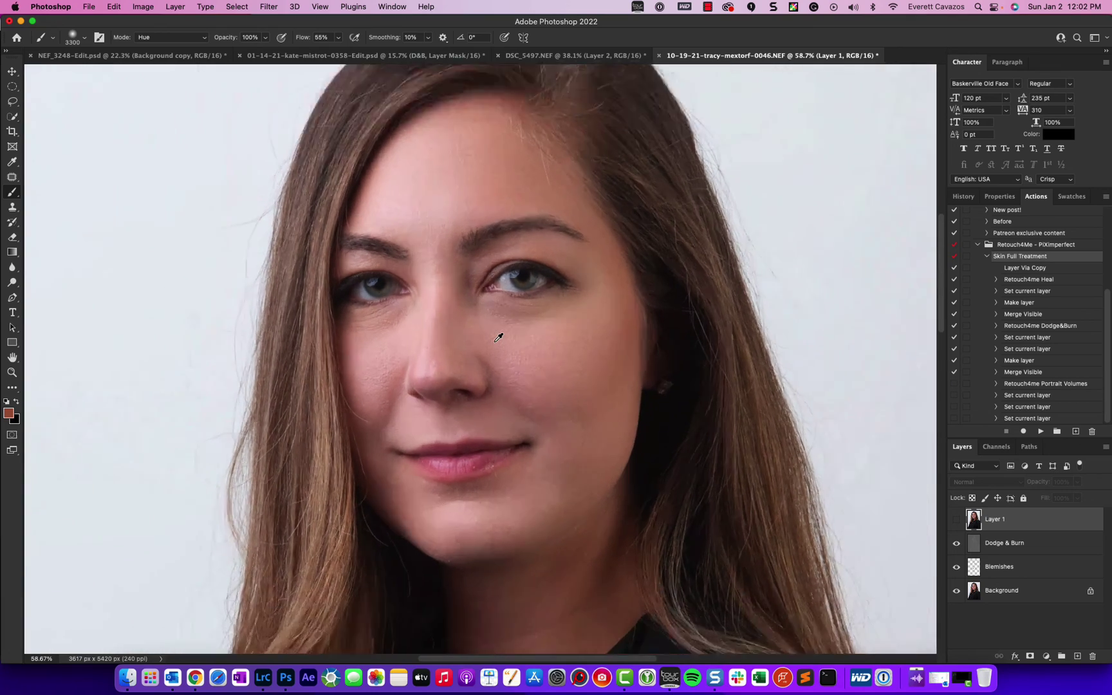
scroll(499, 338, down, 3)
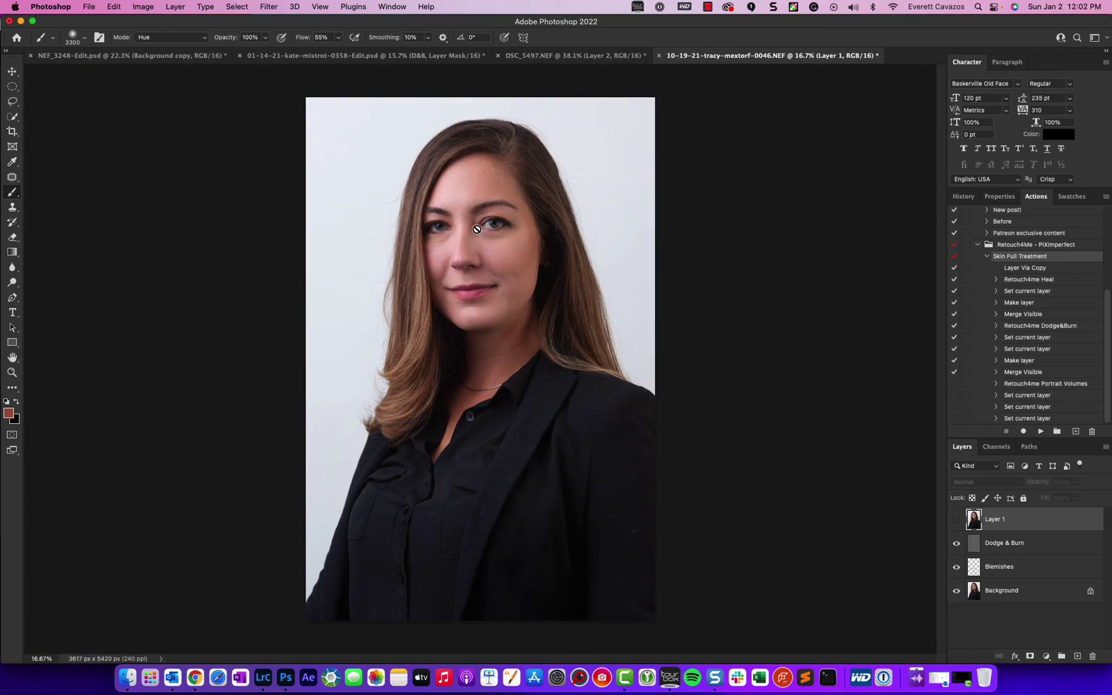
scroll(485, 216, up, 2)
scroll(485, 216, up, 2)
drag(496, 290, 526, 344)
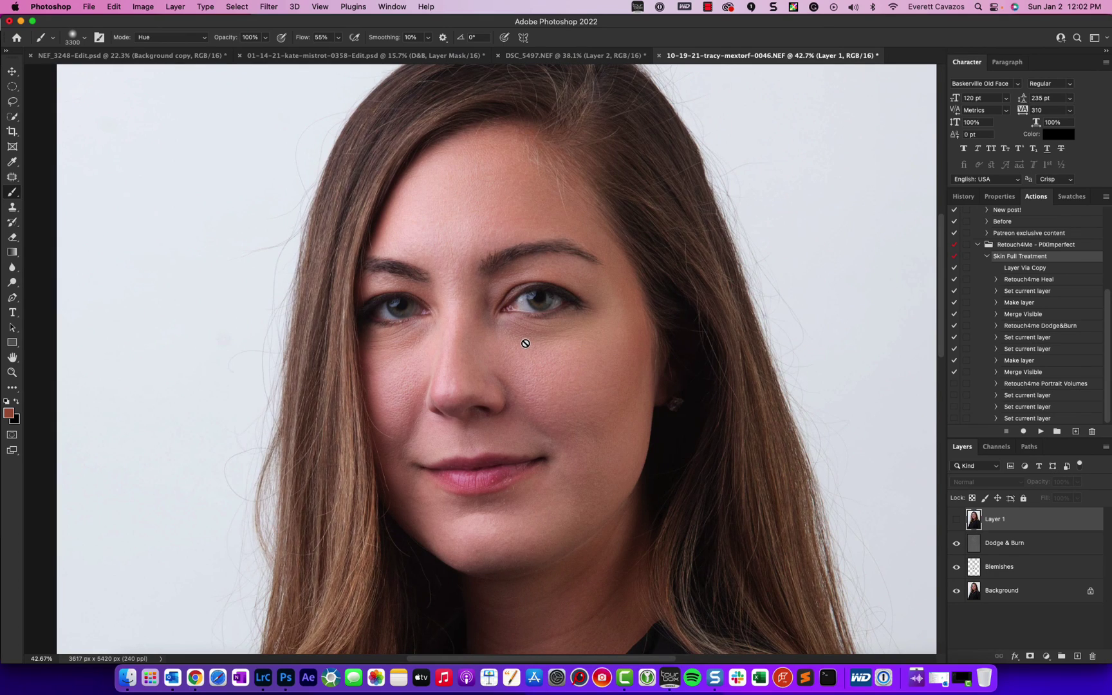